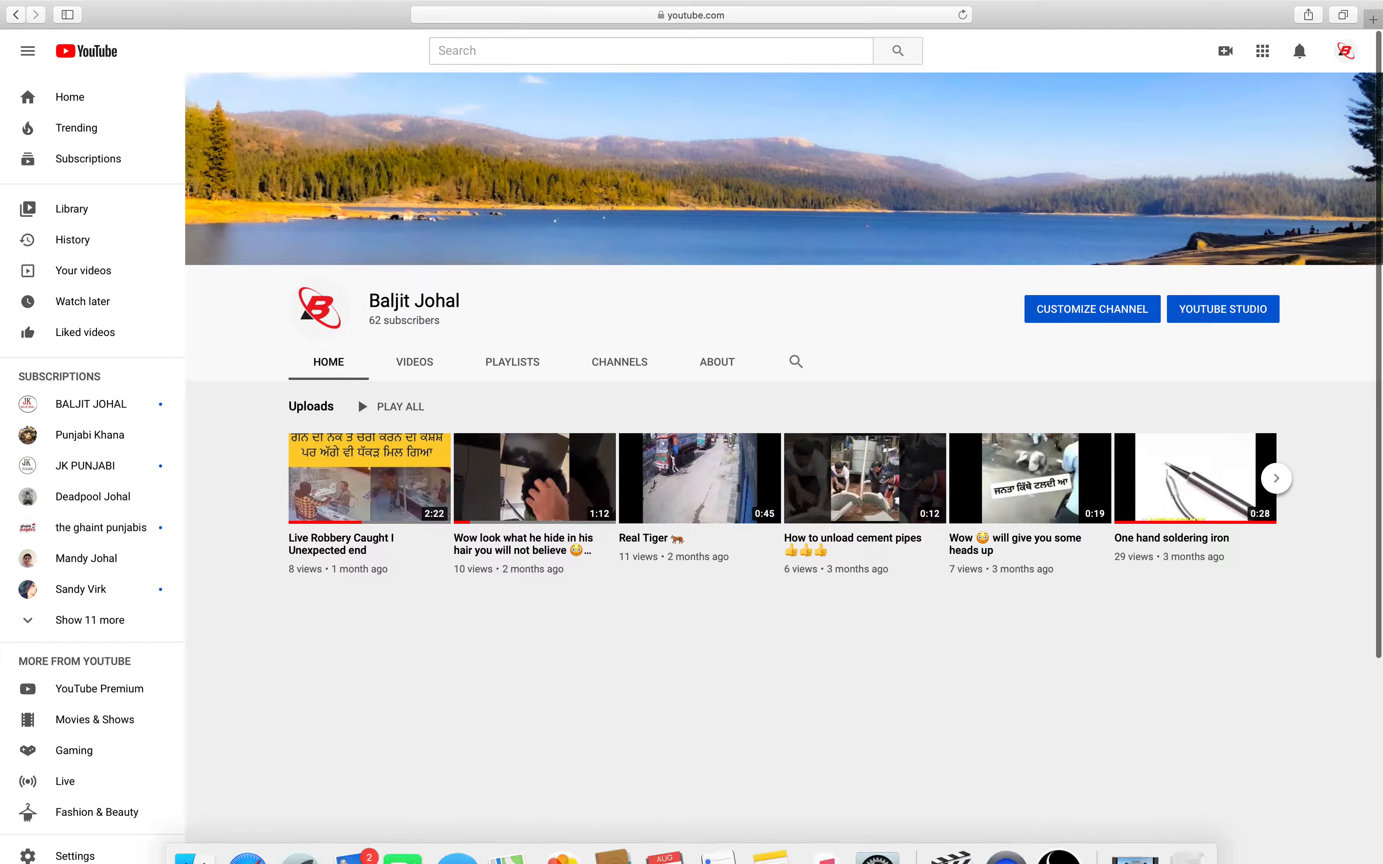
Minimise the browser, open OBS and move its window higher on the desktop
left_click(1028, 836)
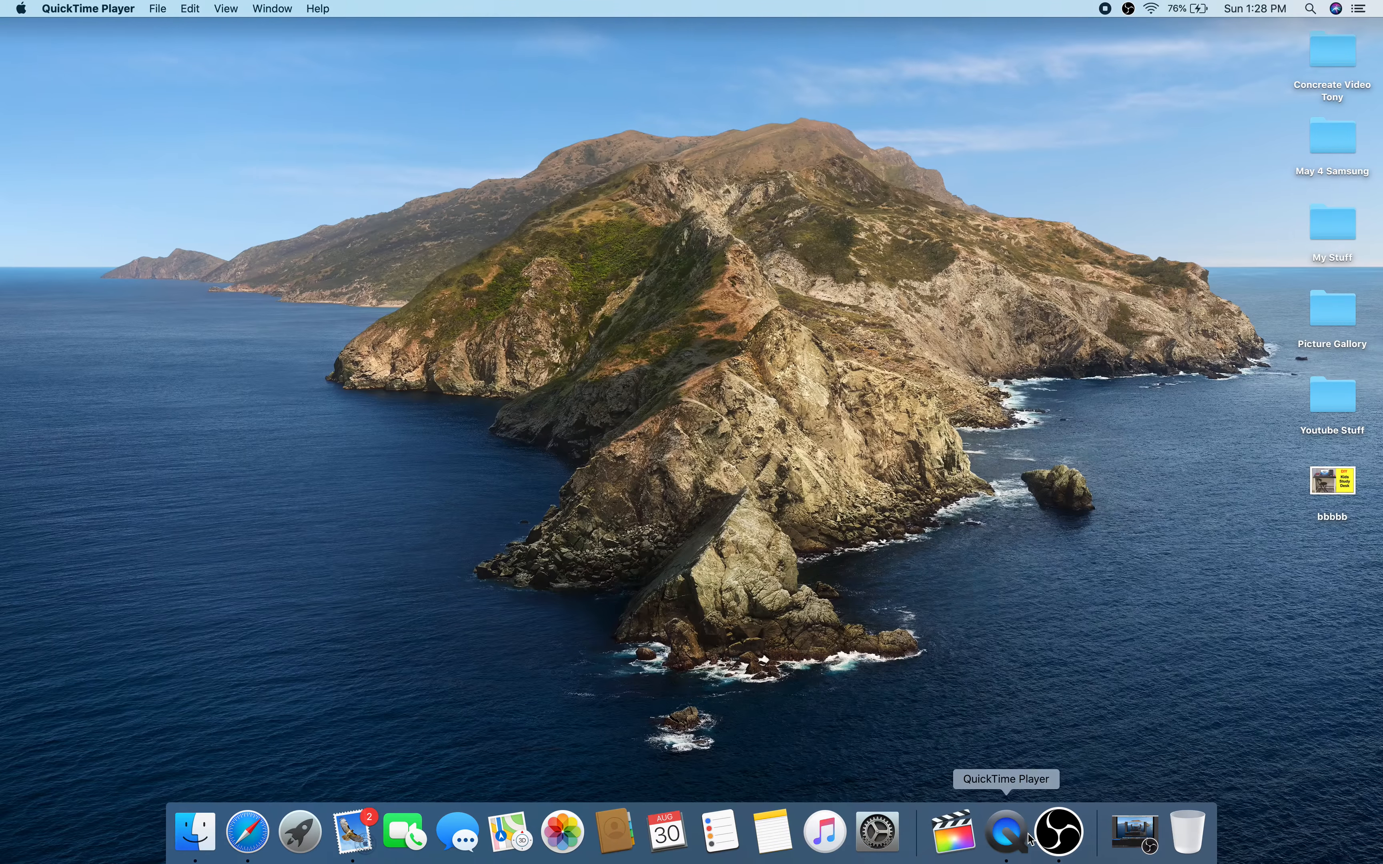
left_click(1058, 836)
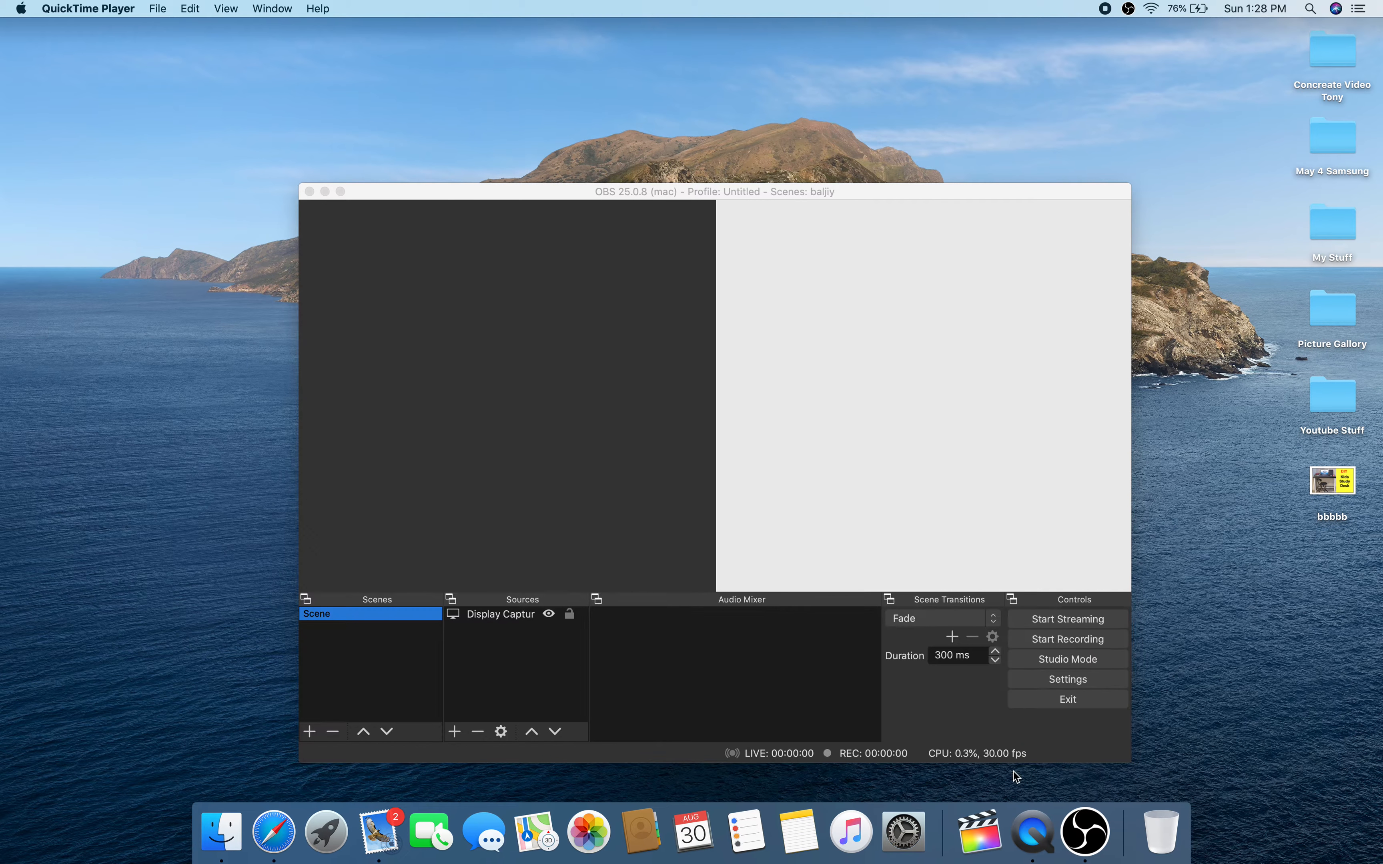
left_click_drag(479, 191, 427, 90)
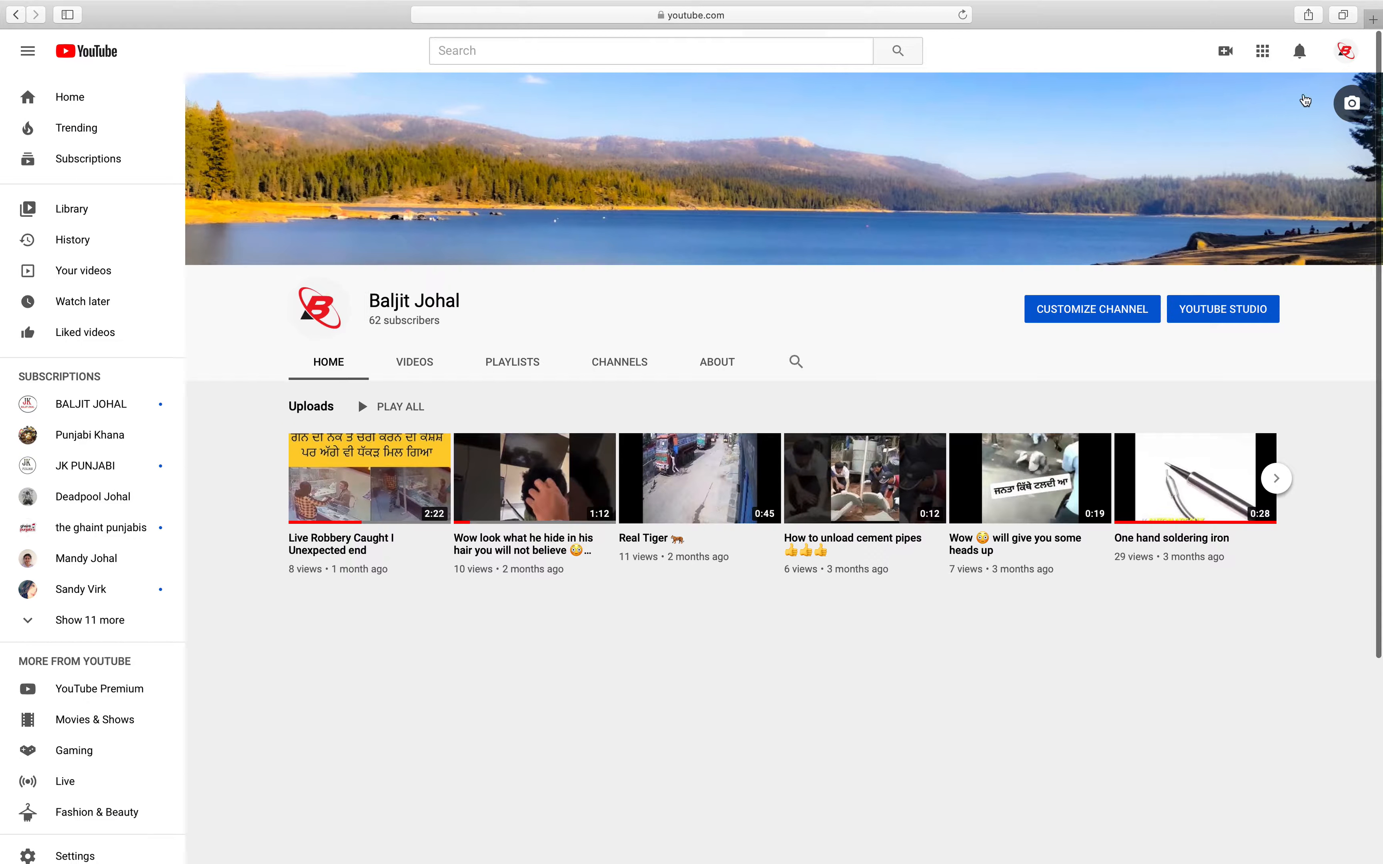
Open your own YouTube channel and go live to reach the stream setup page in YouTube Studio
left_click(1346, 51)
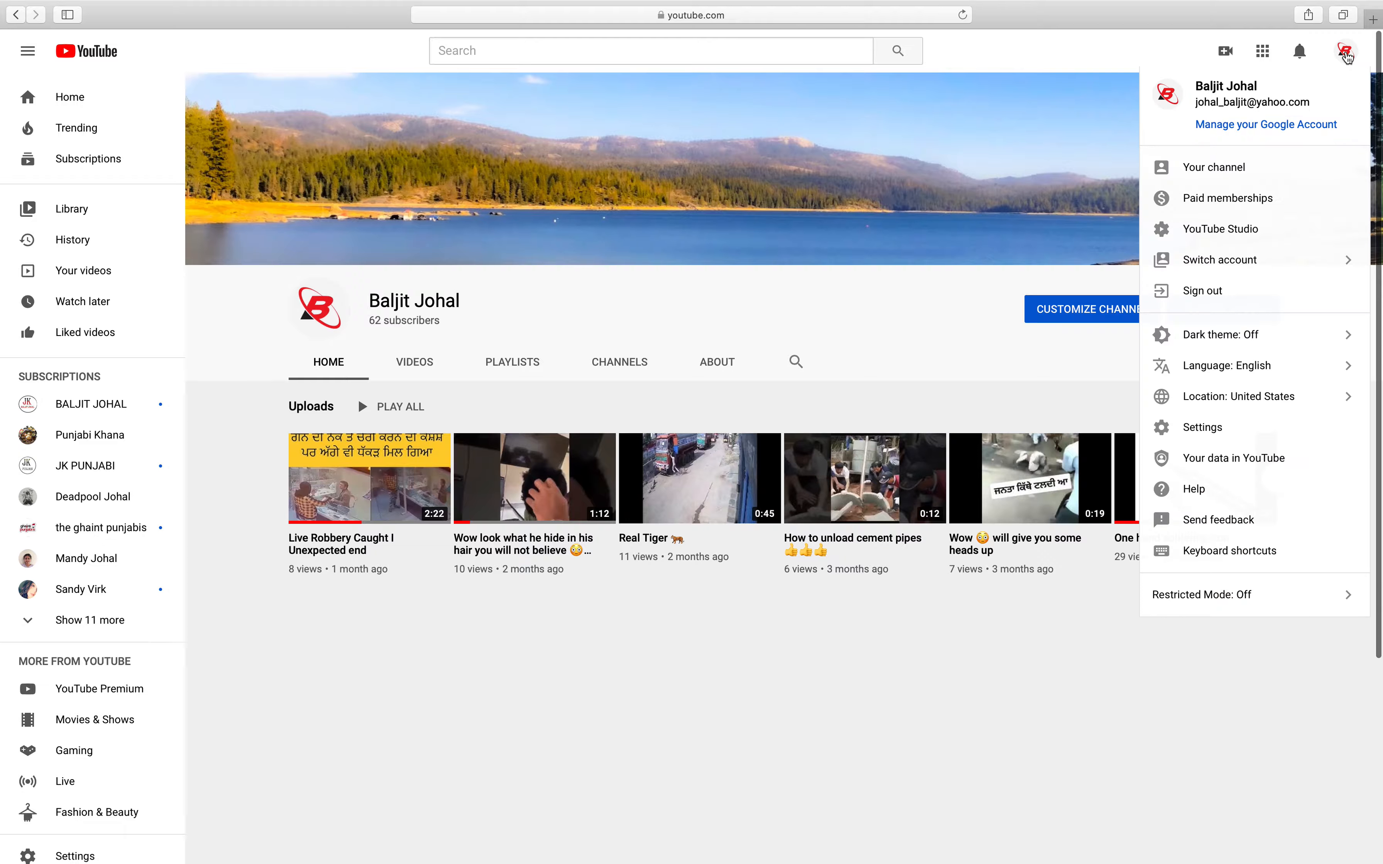
left_click(1209, 171)
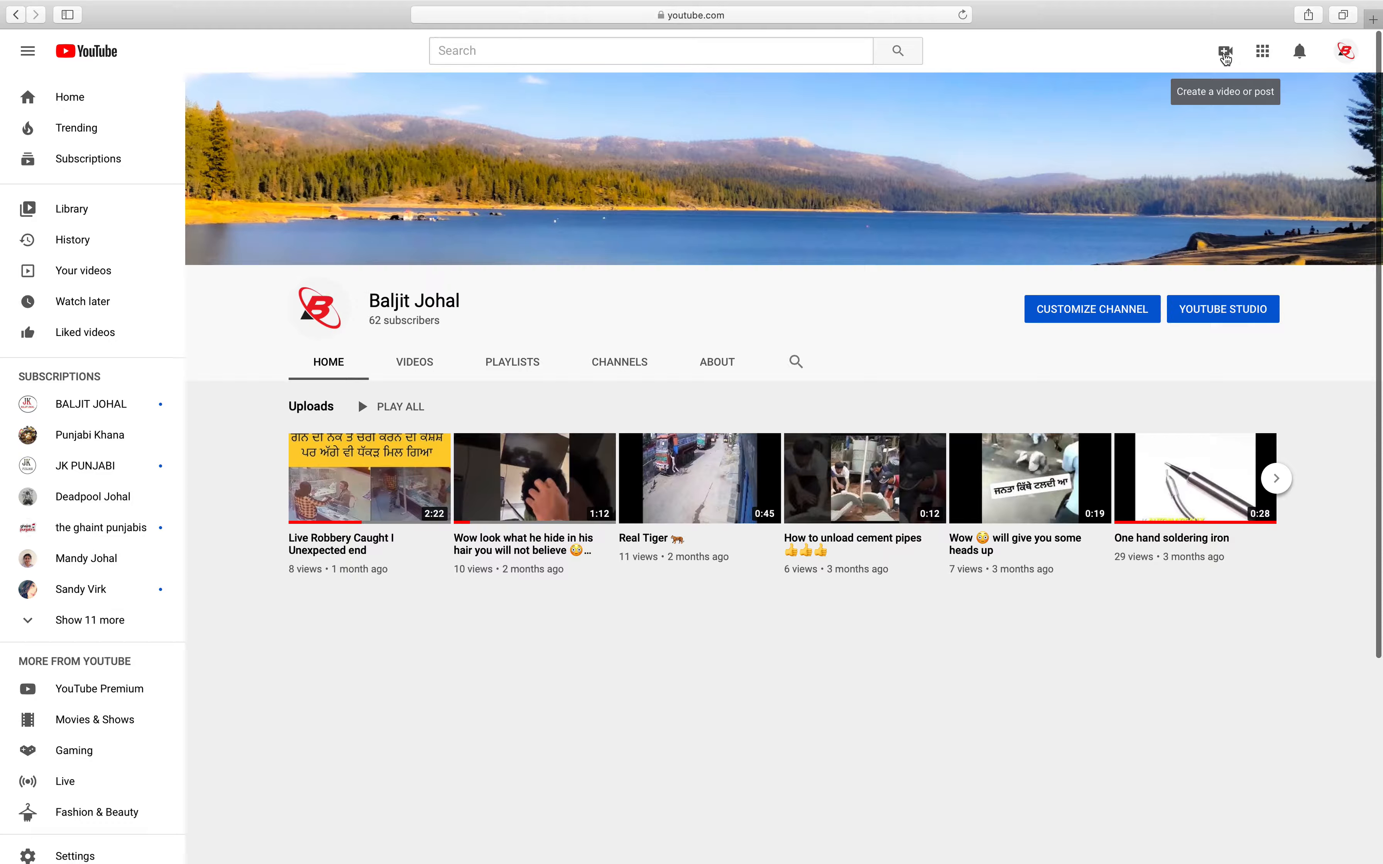
left_click(1226, 57)
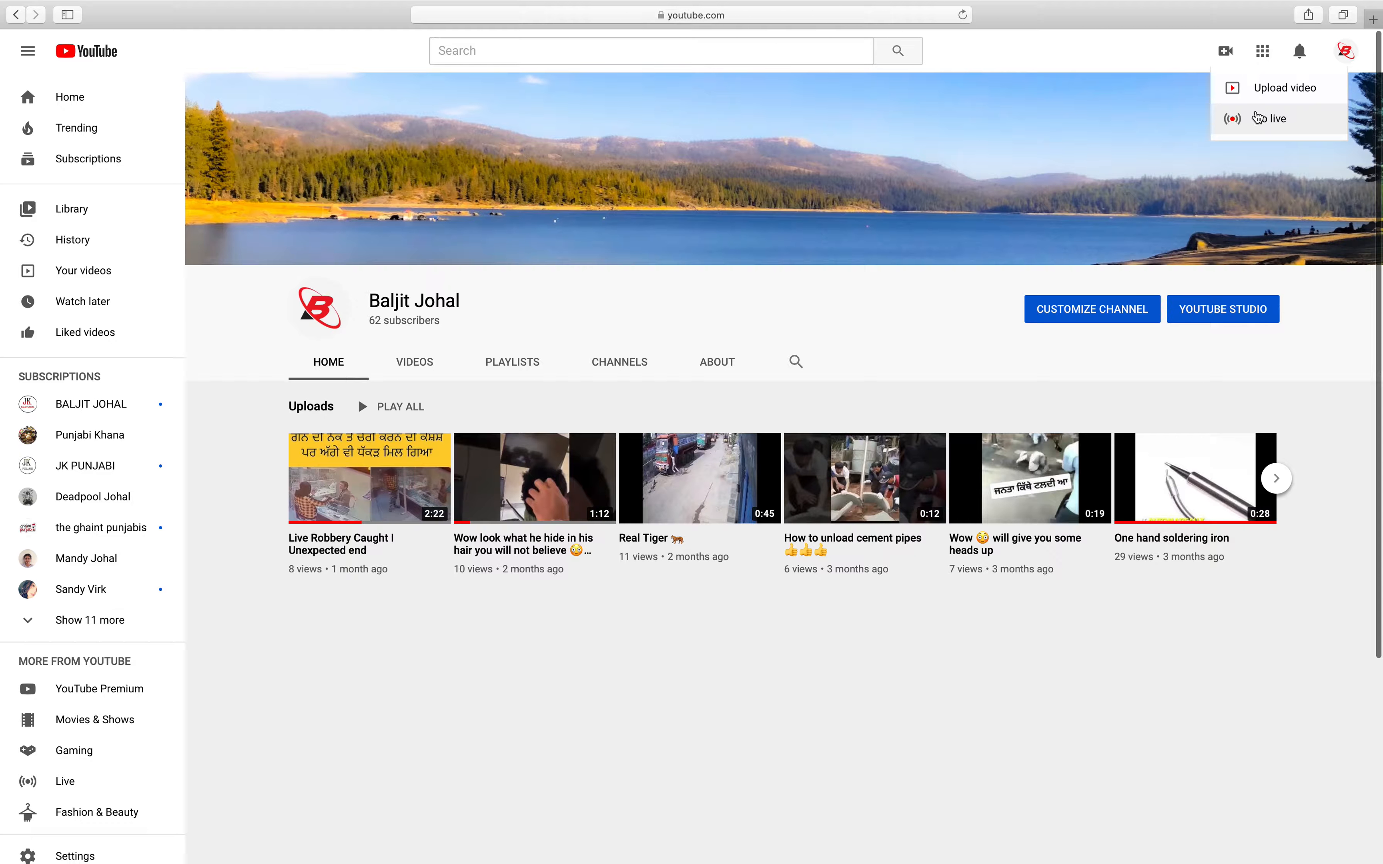
left_click(1262, 124)
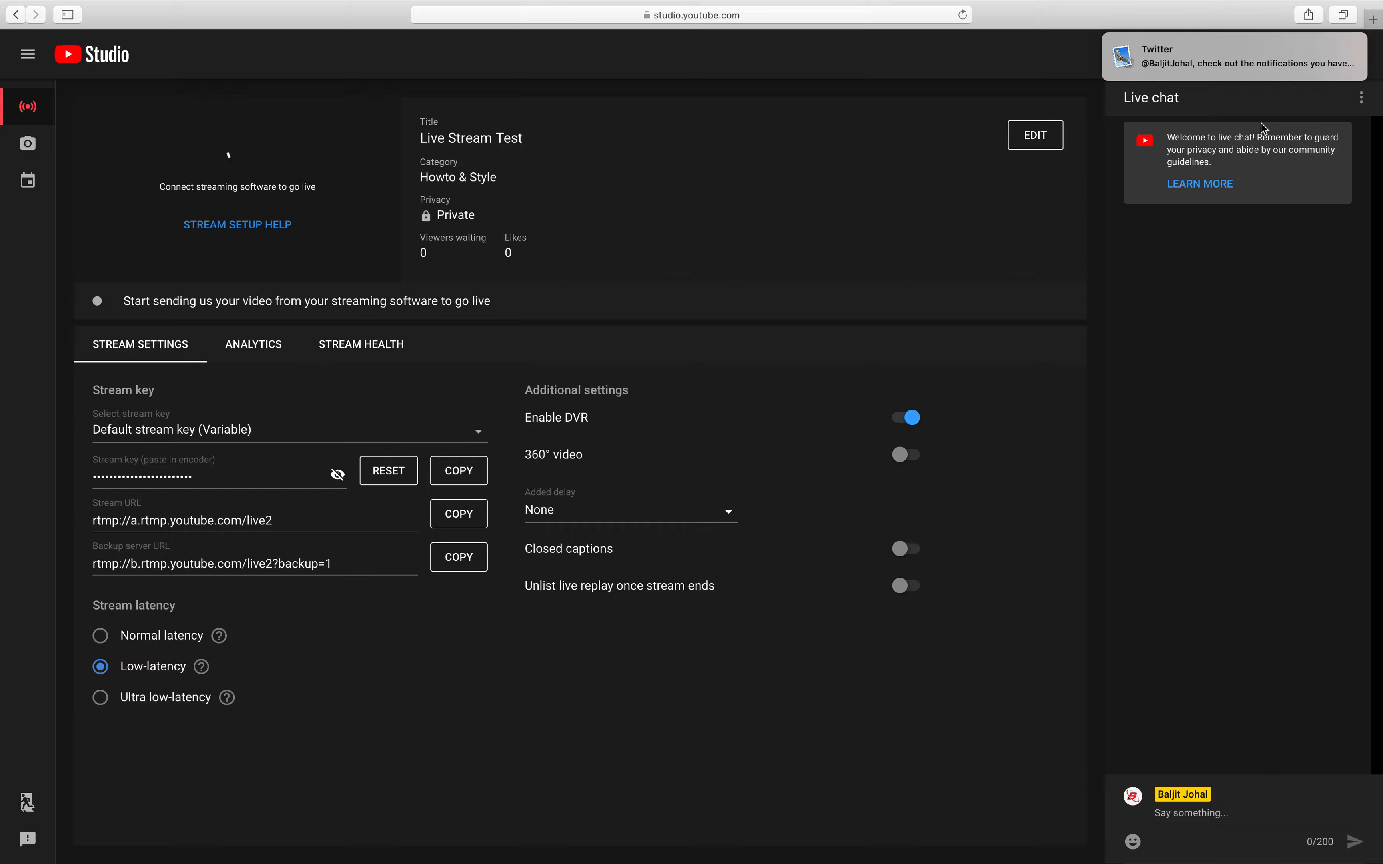
mouse_move(1332, 80)
left_click(1354, 44)
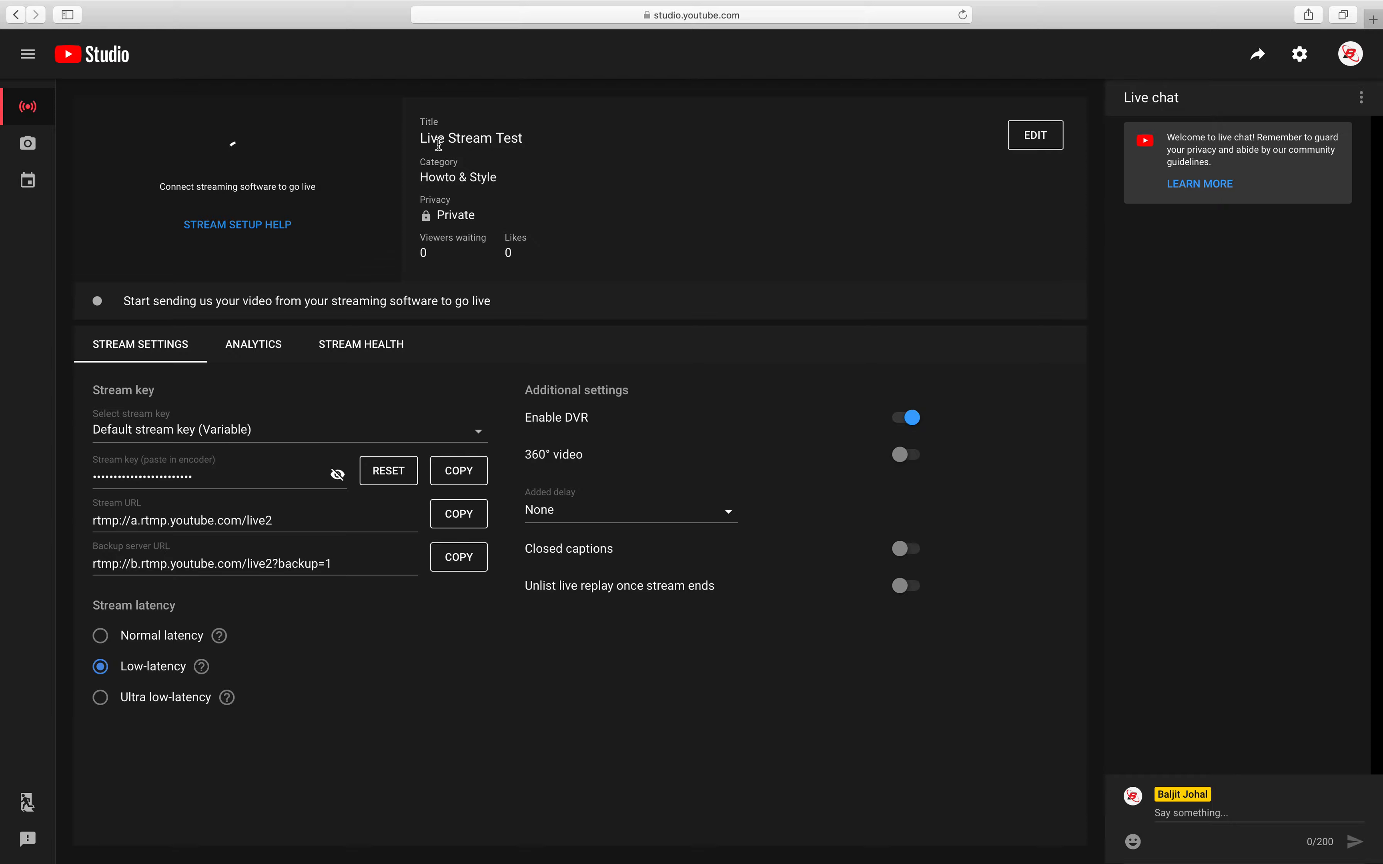
Open the Live Stream Test details for editing and set the privacy to Unlisted
left_click(1036, 143)
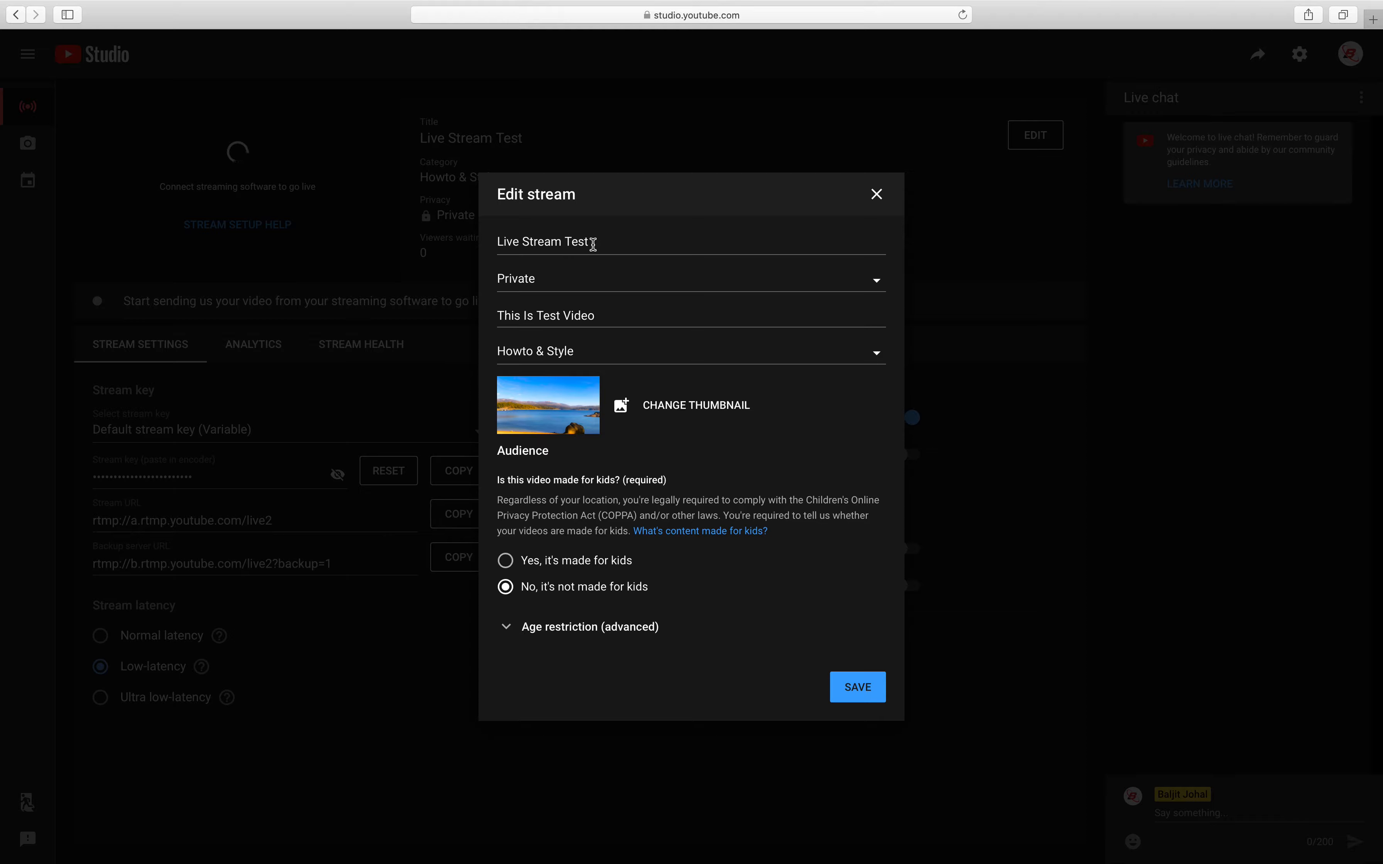
left_click(621, 296)
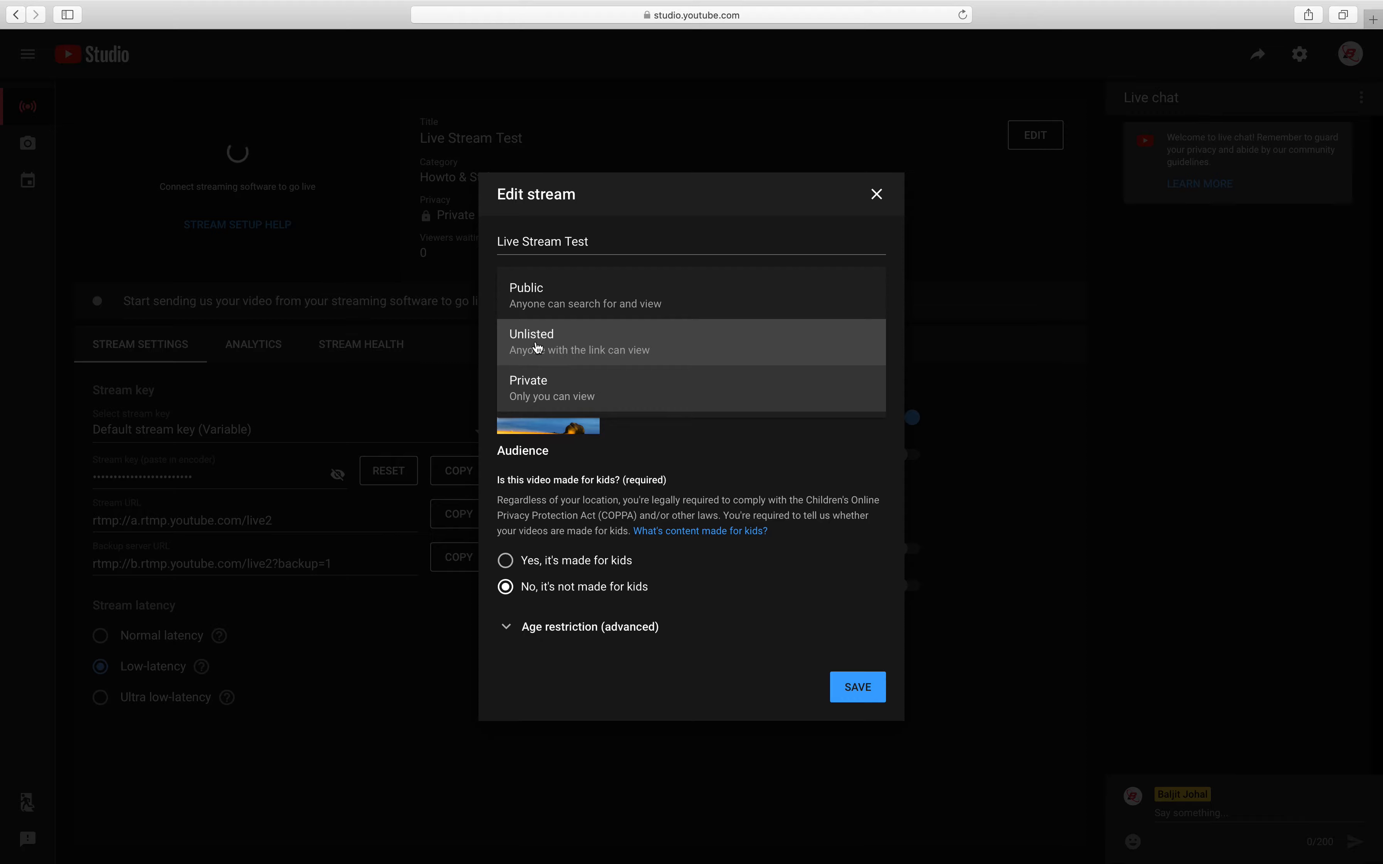
left_click(548, 355)
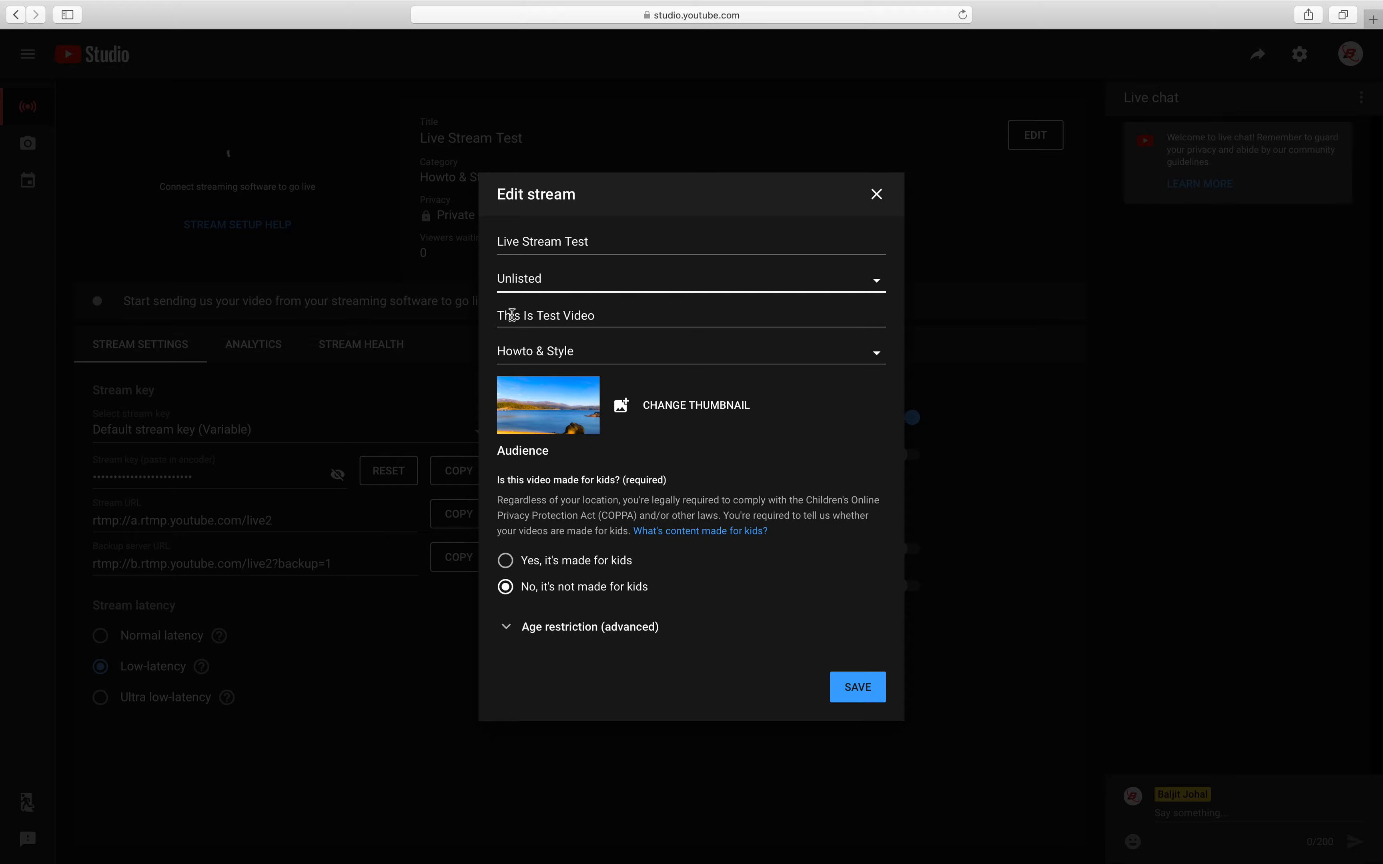
left_click(499, 315)
left_click_drag(499, 315, 618, 327)
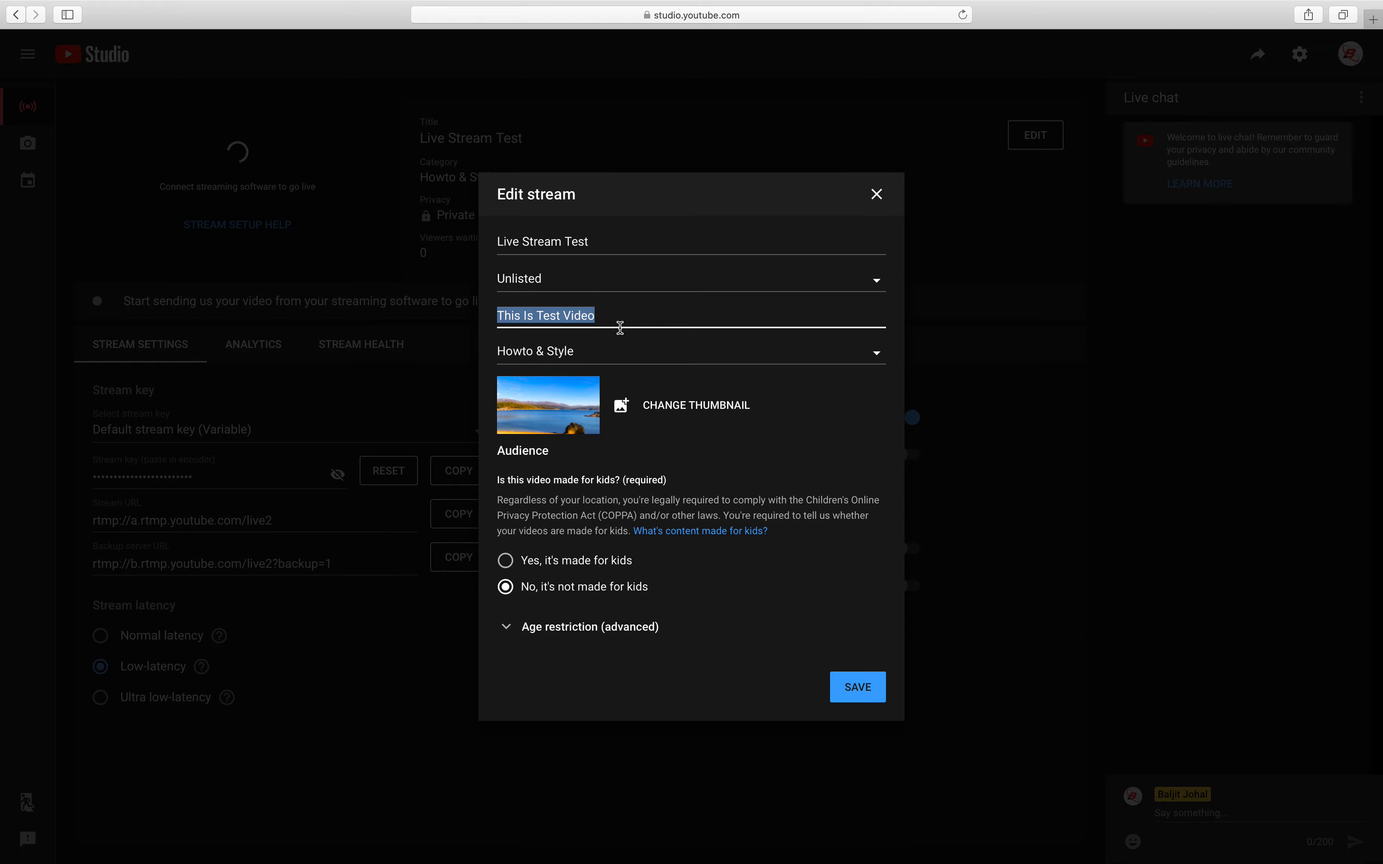
Set the stream's category to Education, keep the current thumbnail and save the stream details
left_click(610, 355)
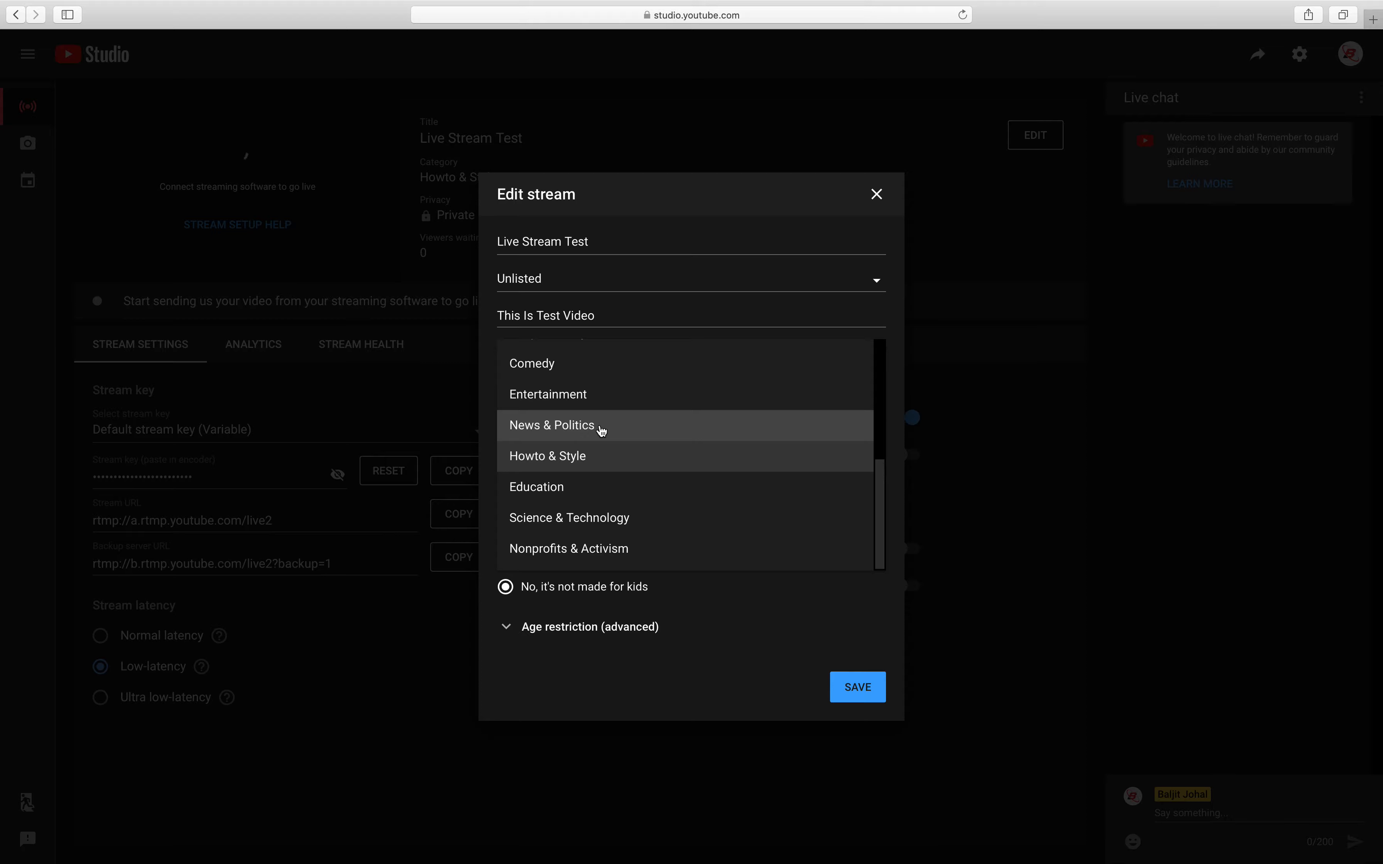
left_click(562, 491)
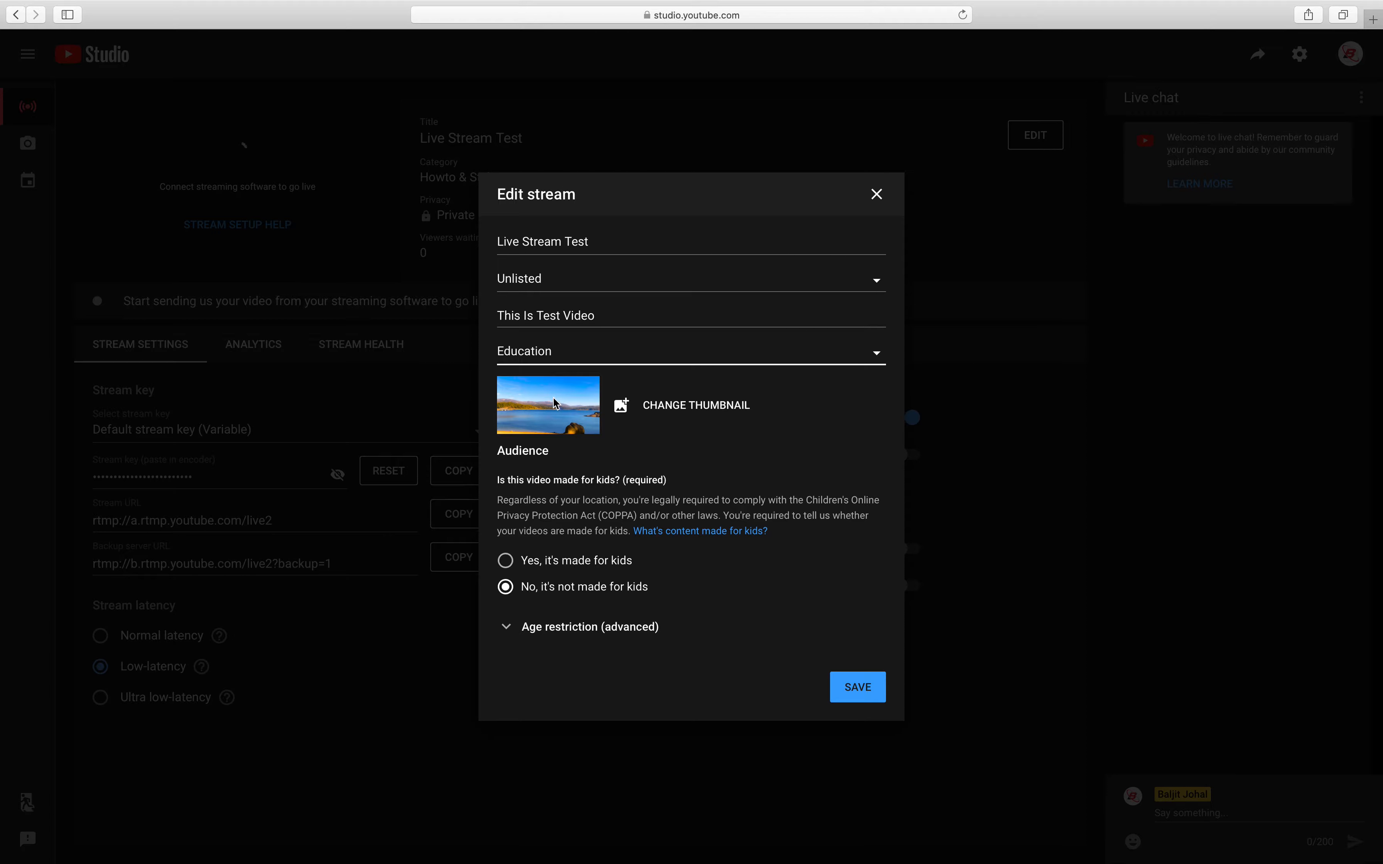
left_click(626, 409)
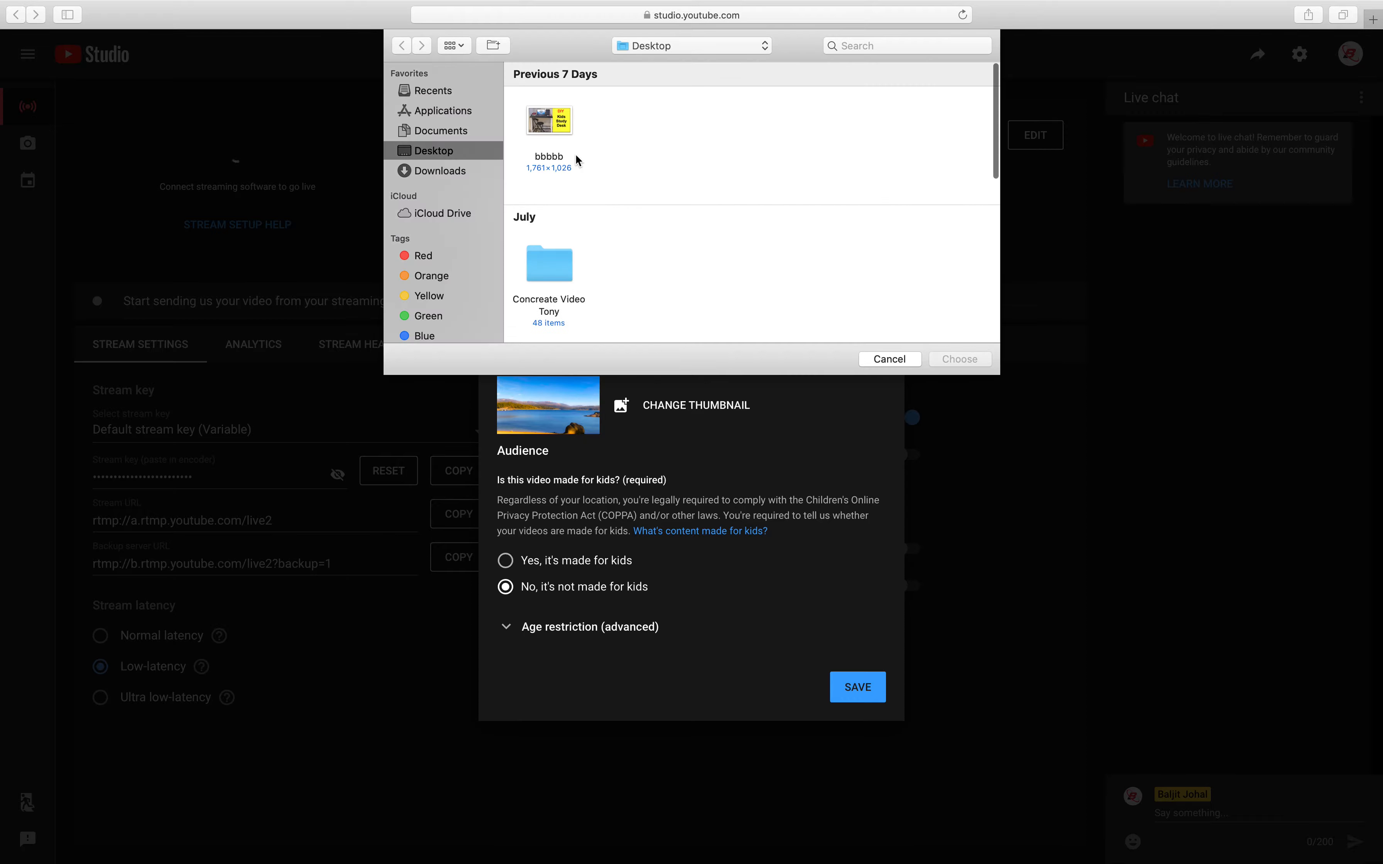
left_click(903, 363)
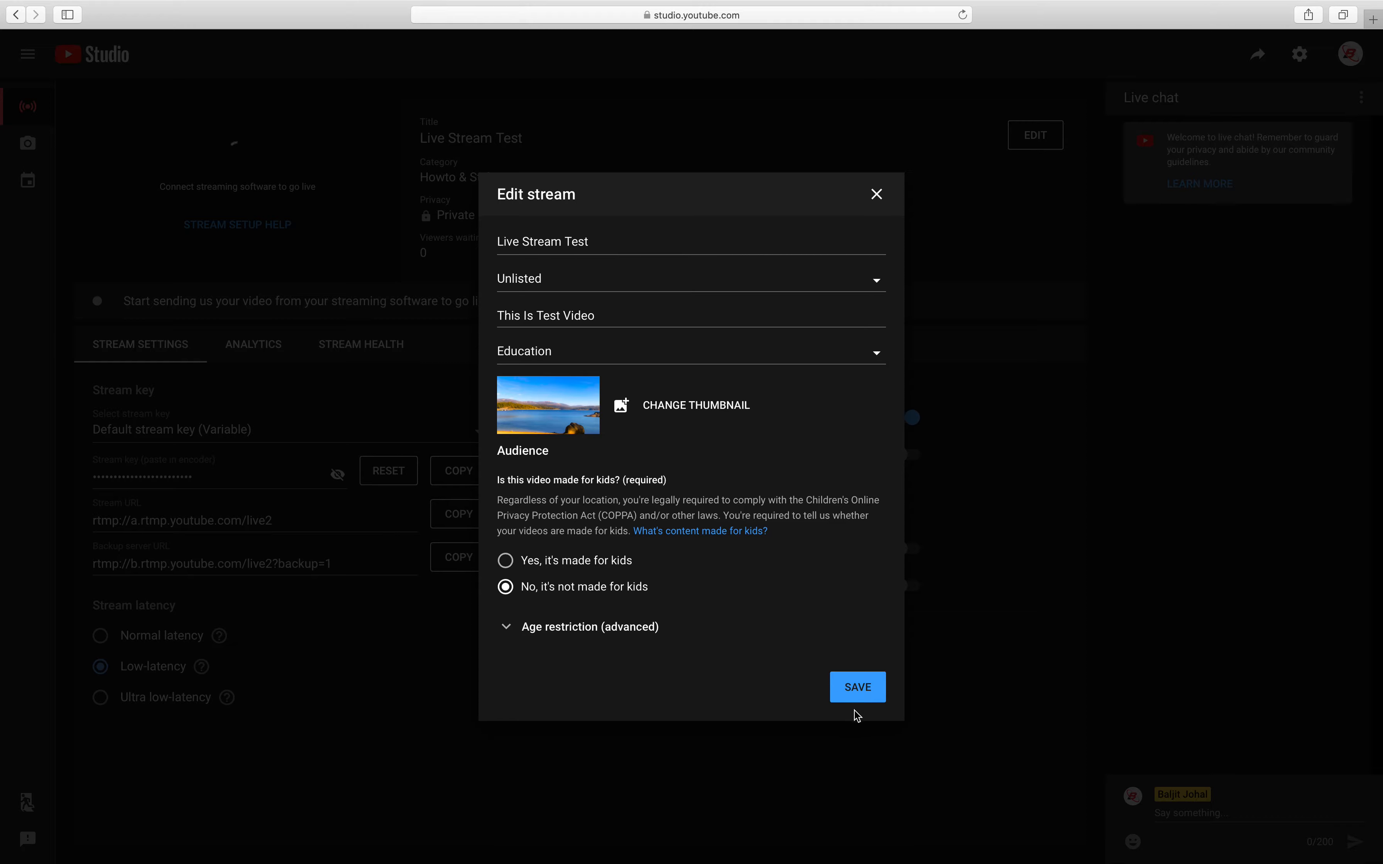
left_click(866, 701)
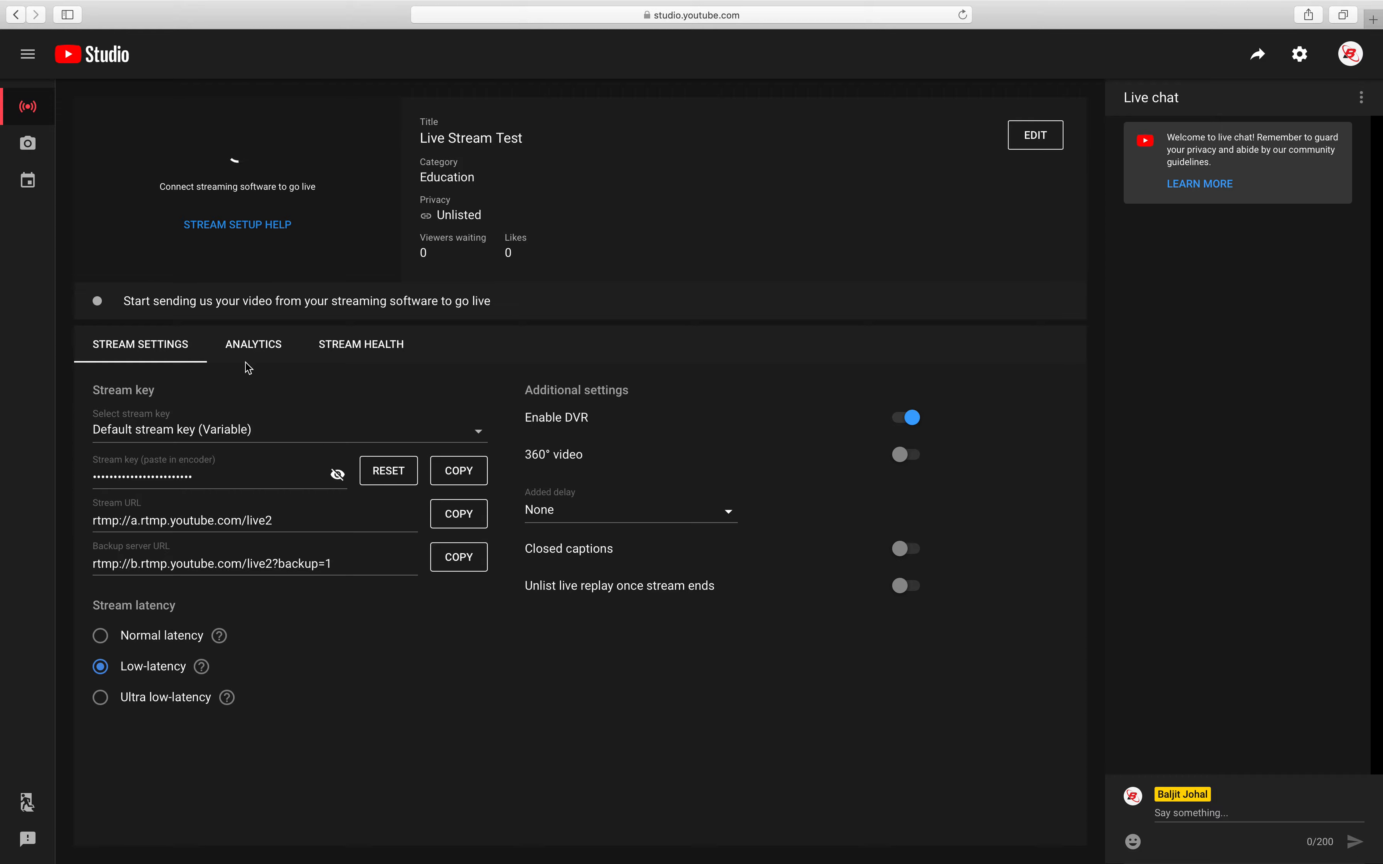
Look over the stream's analytics and stream health, and copy the stream key from the stream settings
left_click(254, 348)
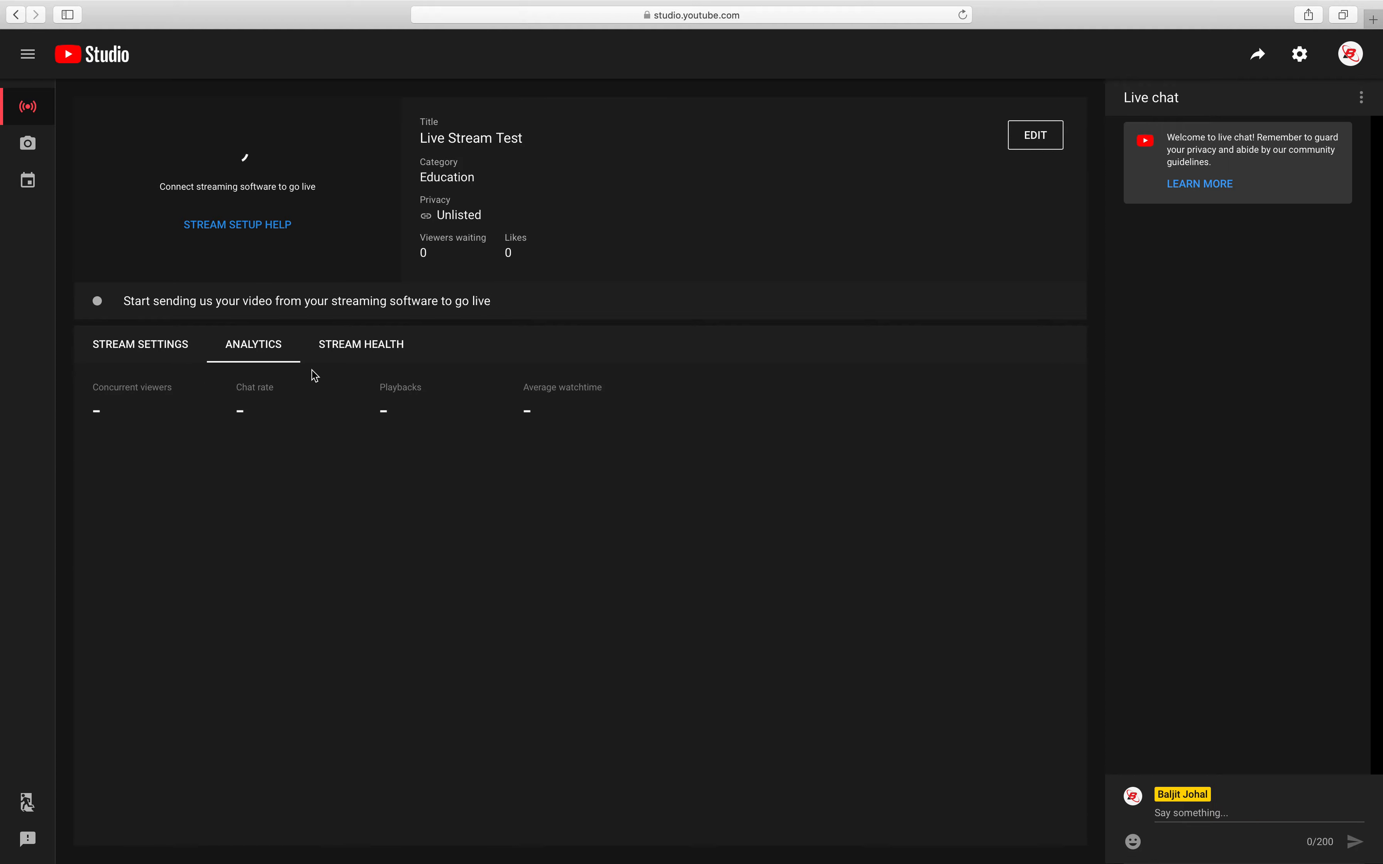
left_click(369, 350)
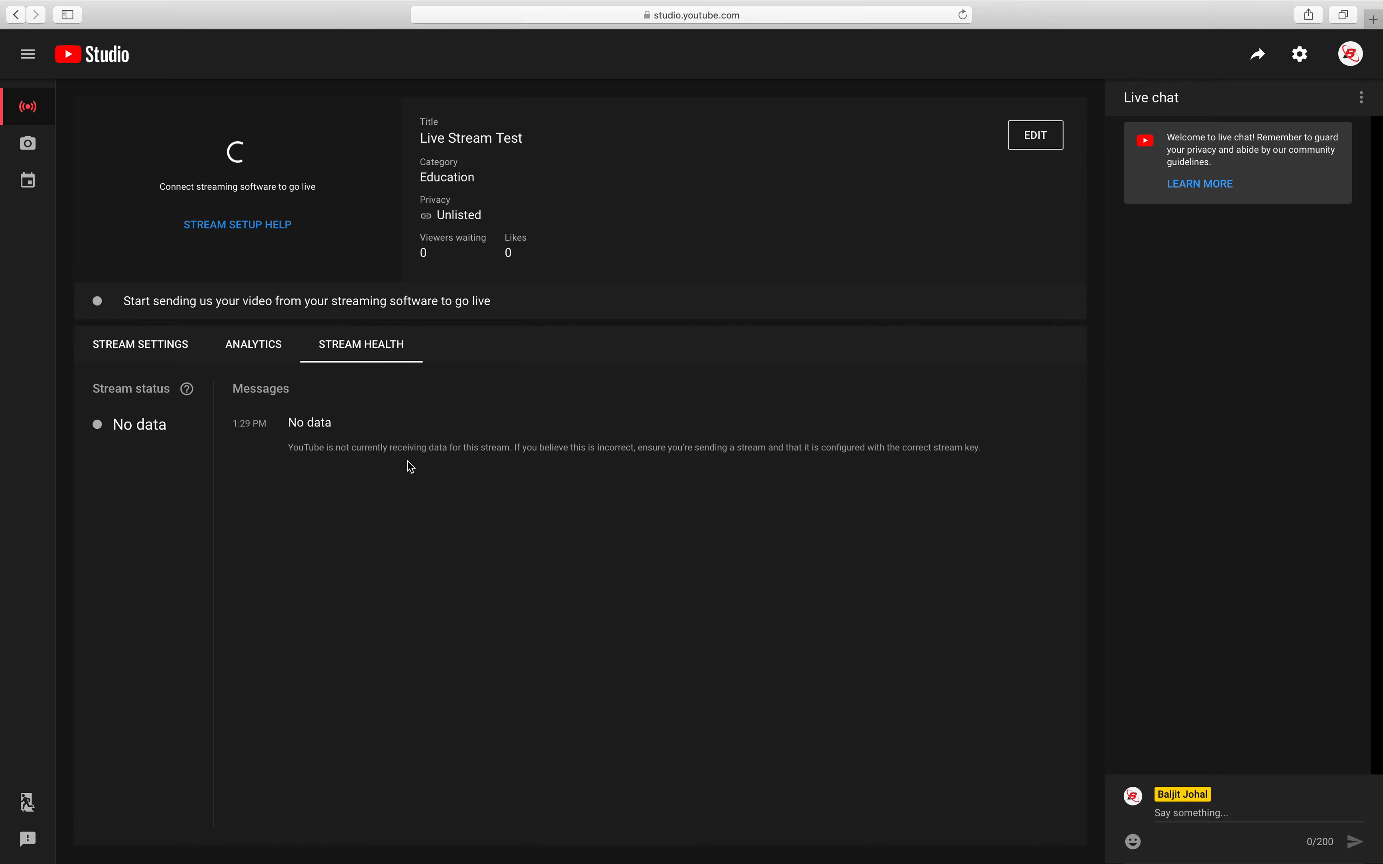
left_click(143, 357)
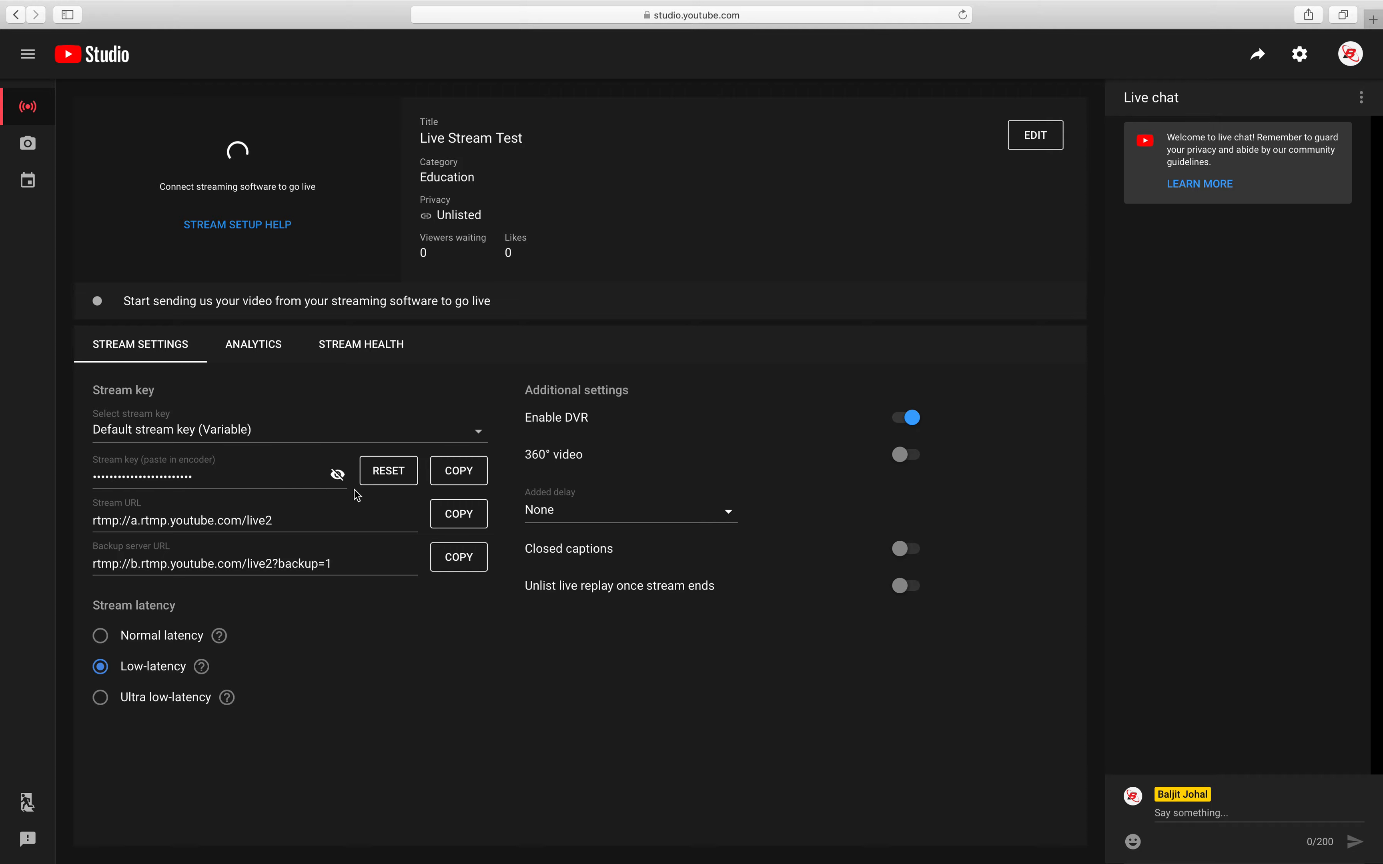
left_click(466, 481)
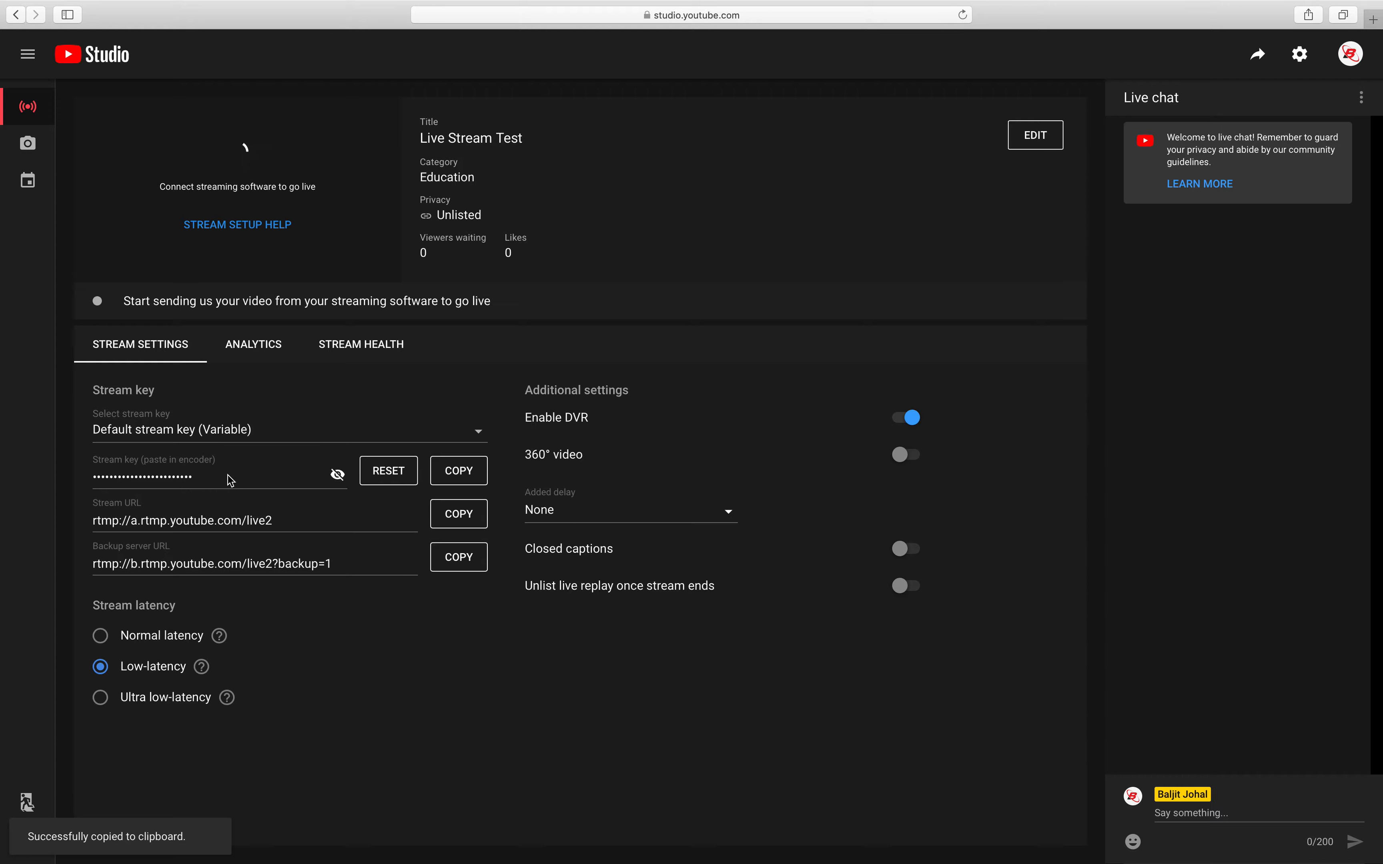
Switch to OBS and replace the stream key in its stream settings with the copied key, accepting the settings
mouse_move(1207, 1)
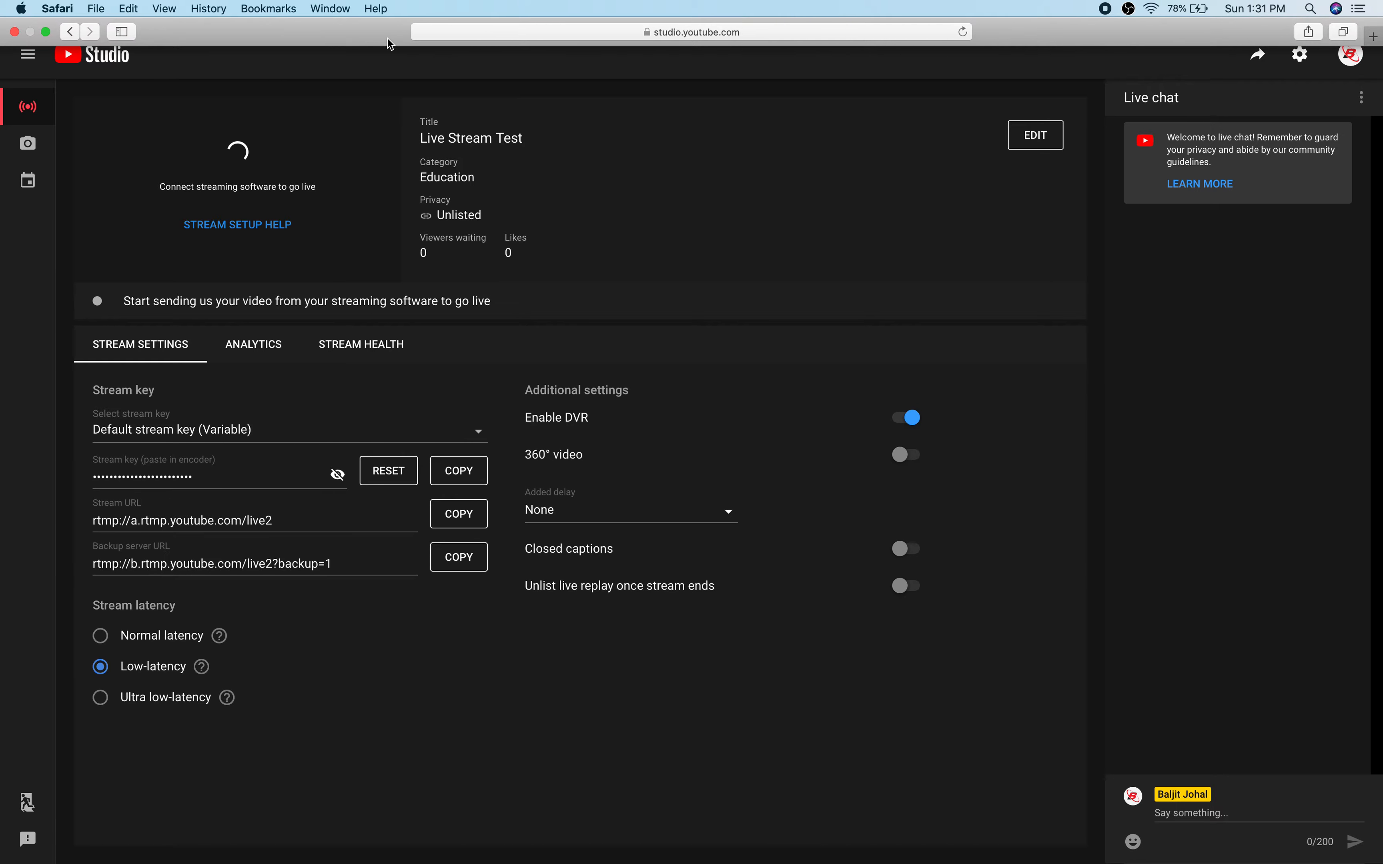
left_click(48, 31)
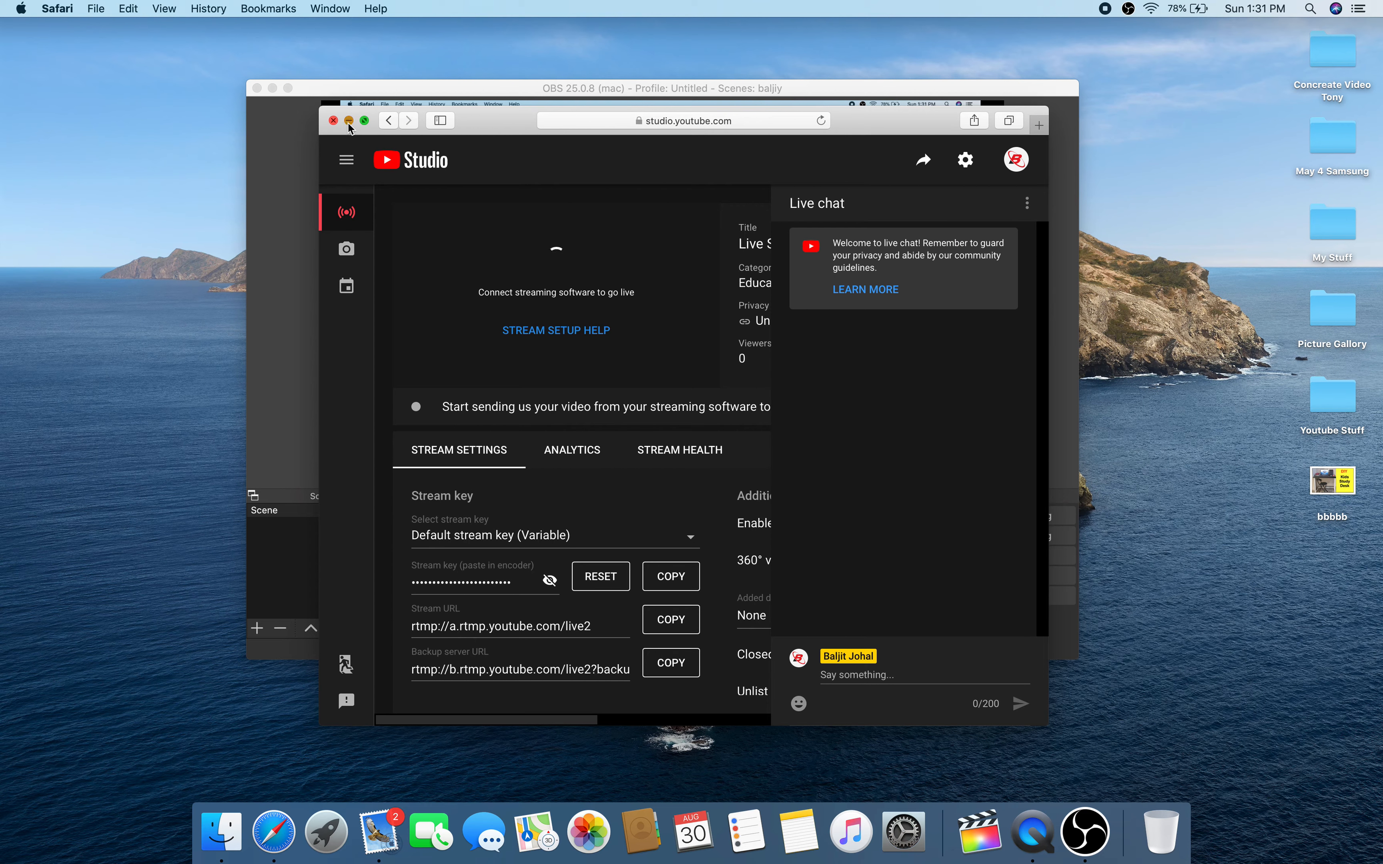
key("super+m")
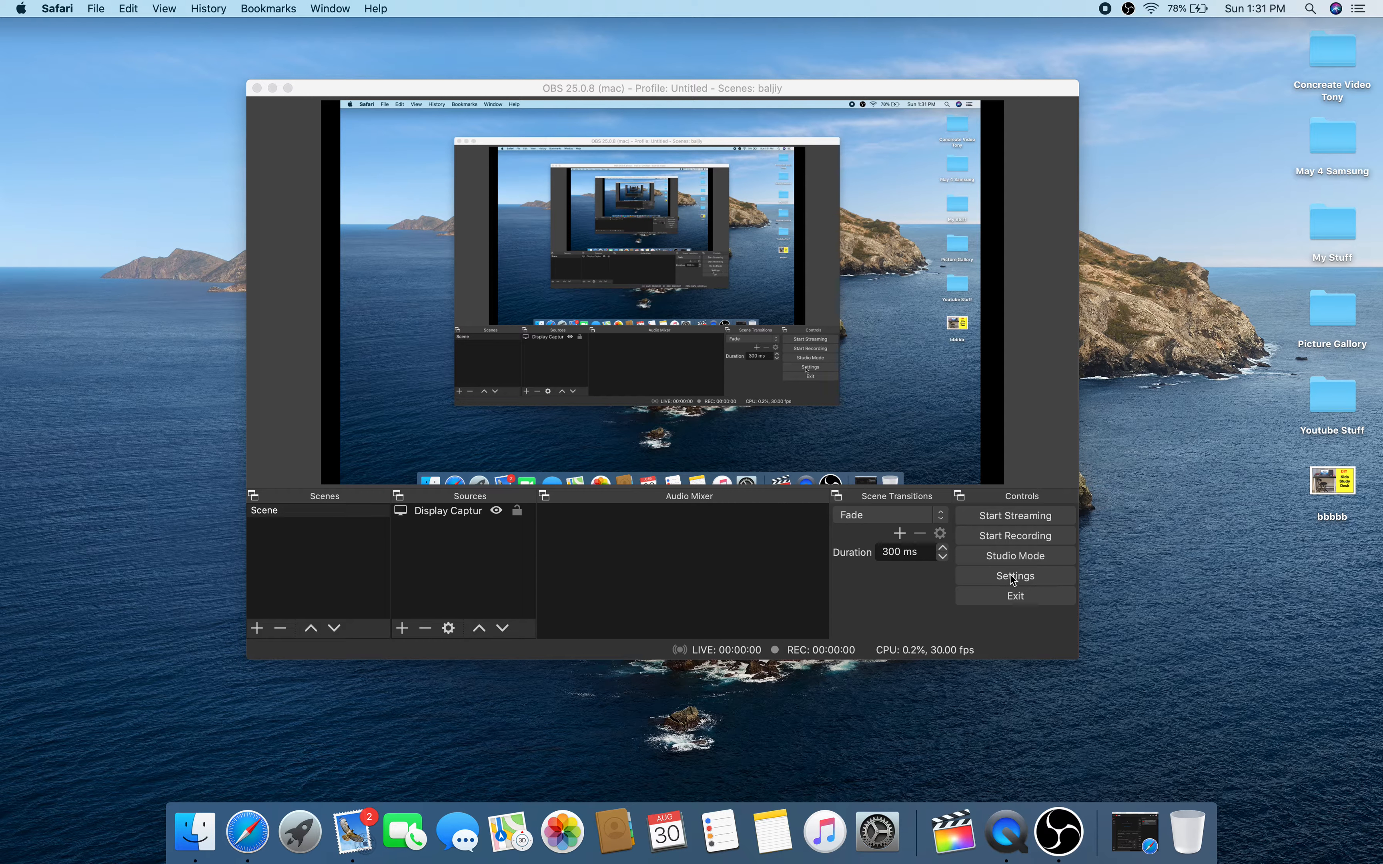
left_click(994, 580)
left_click(995, 577)
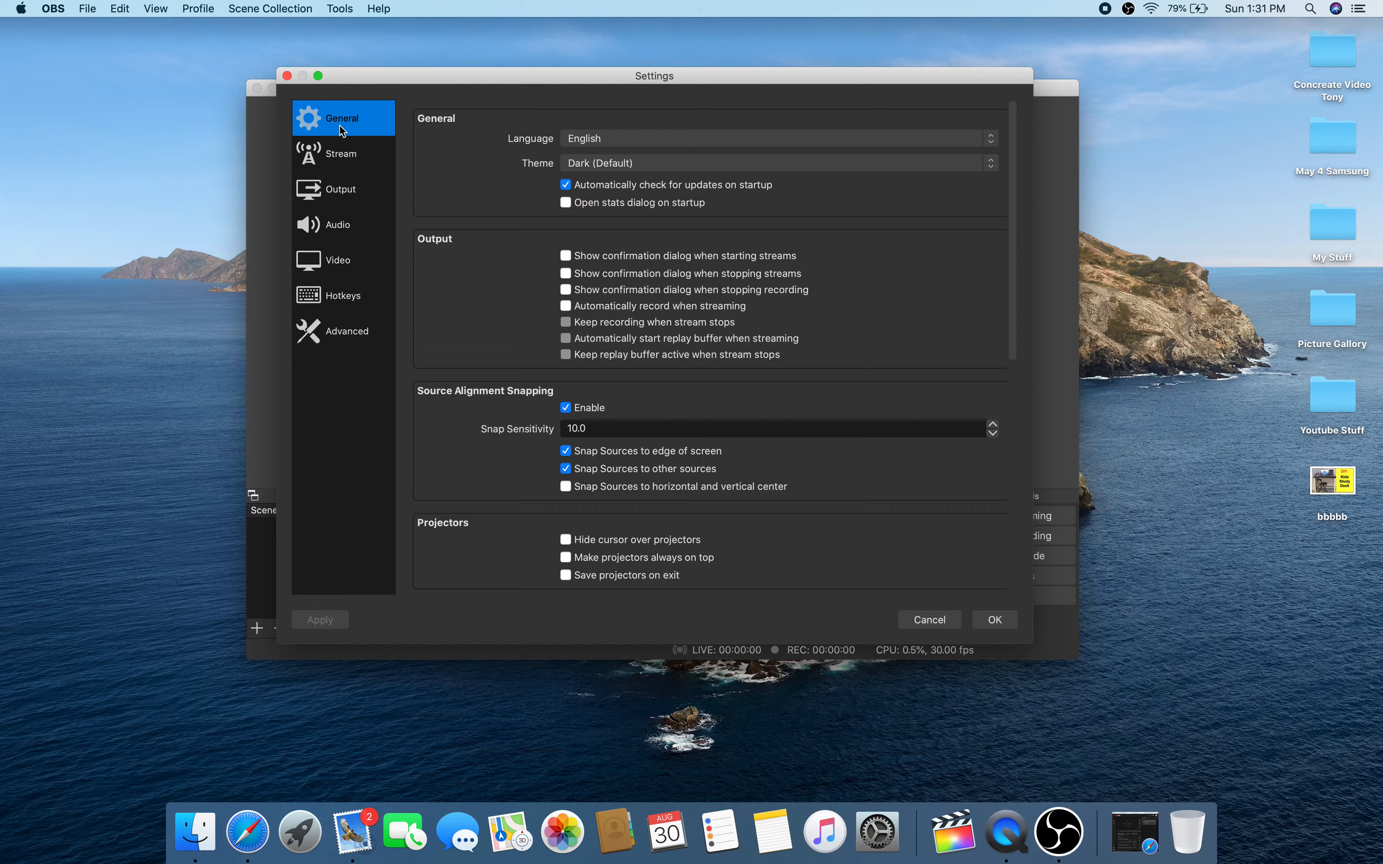
left_click(353, 166)
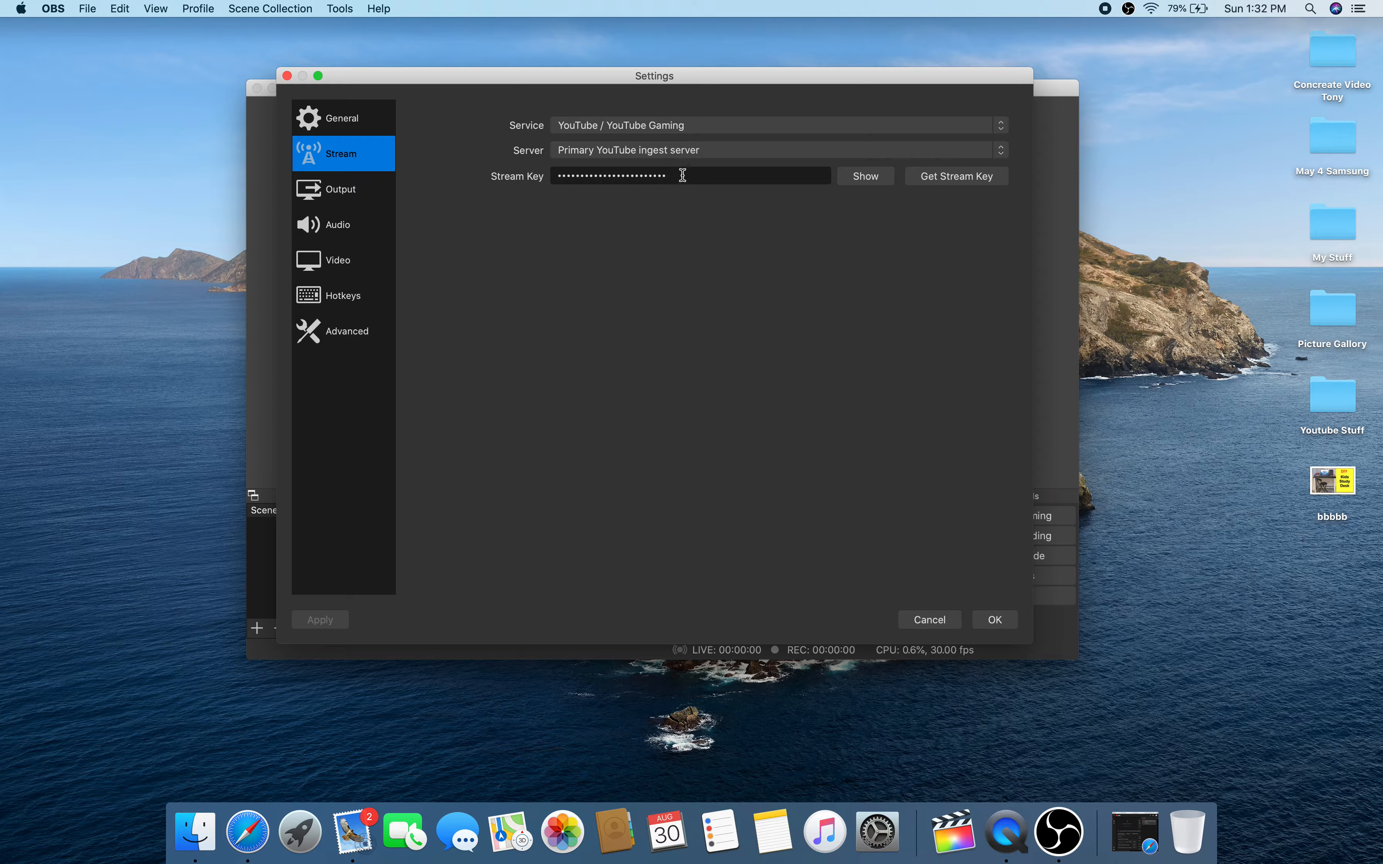
left_click_drag(685, 176, 514, 169)
key("BackSpace")
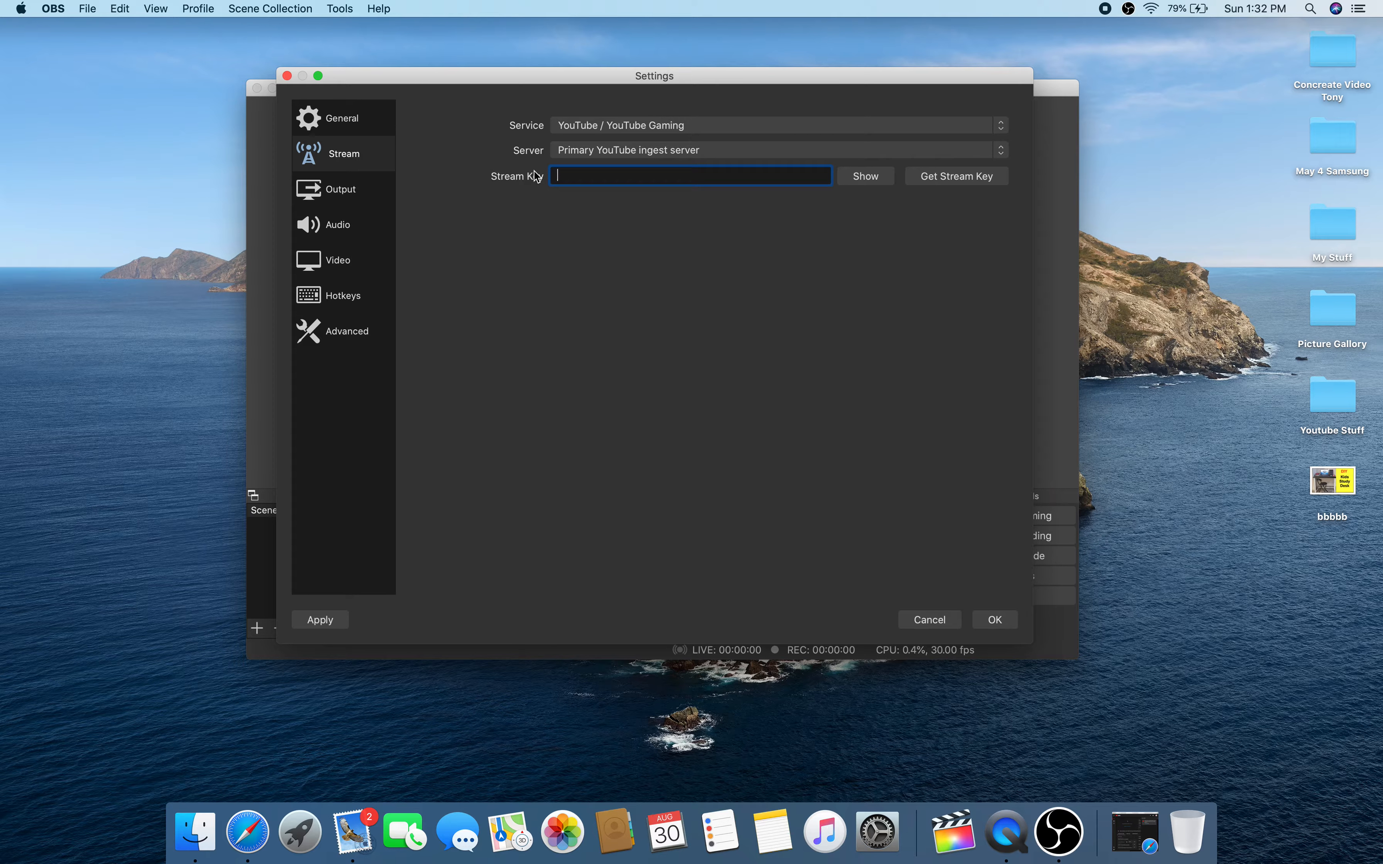
right_click(573, 178)
left_click(601, 256)
left_click(996, 624)
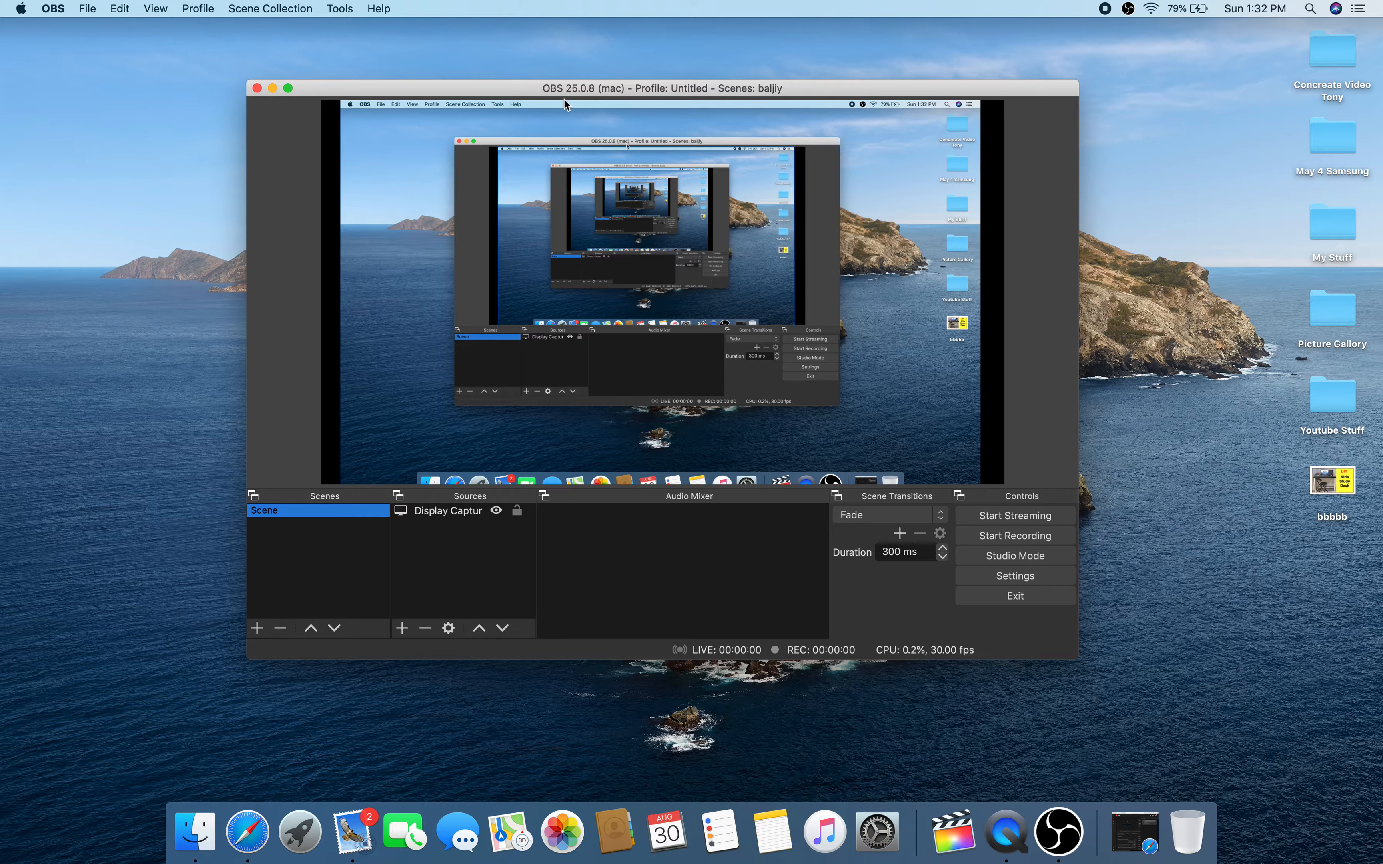
Start streaming from OBS and bring the YouTube Studio window back in full screen
left_click_drag(528, 92, 537, 153)
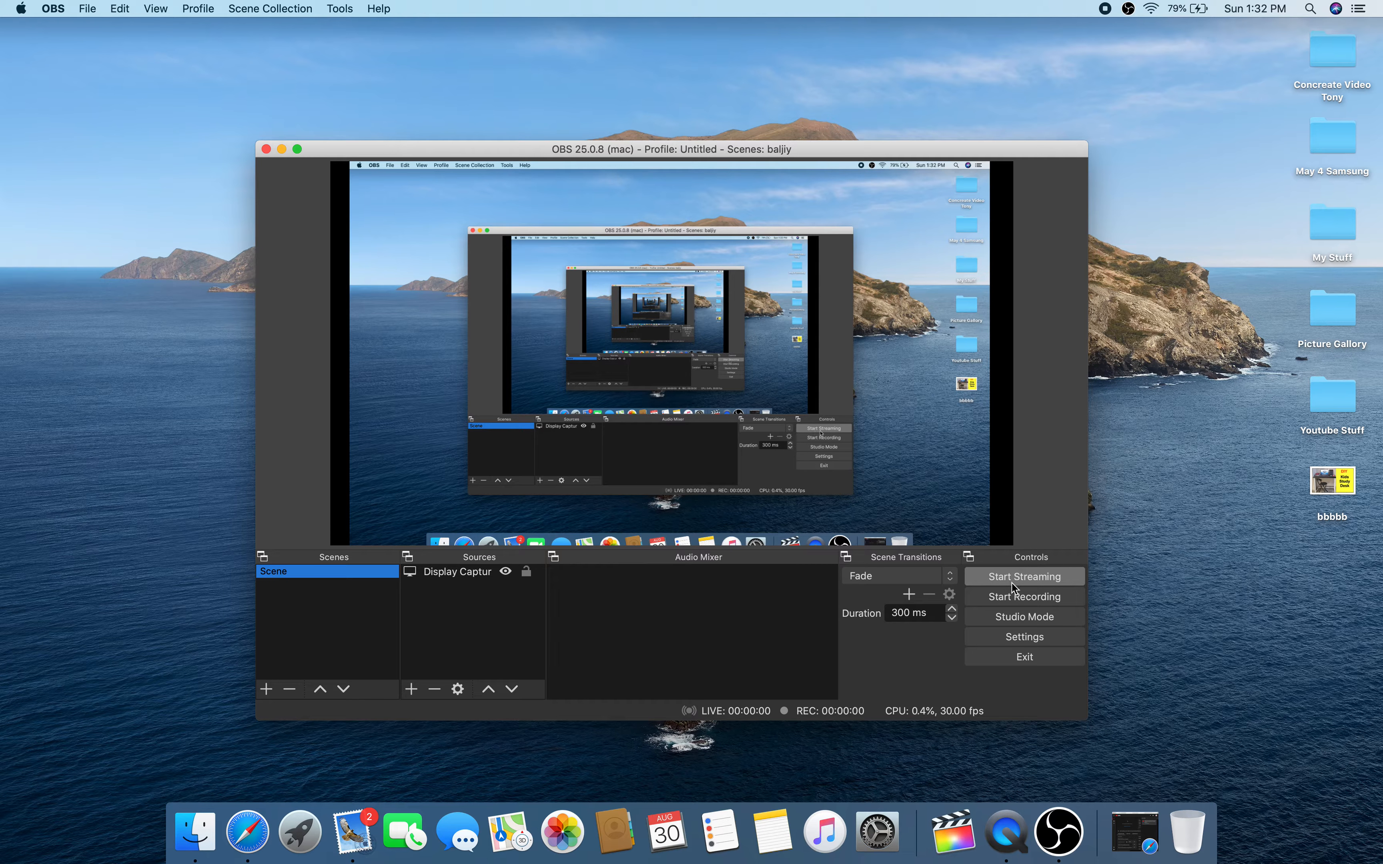
left_click(1022, 579)
left_click(1136, 836)
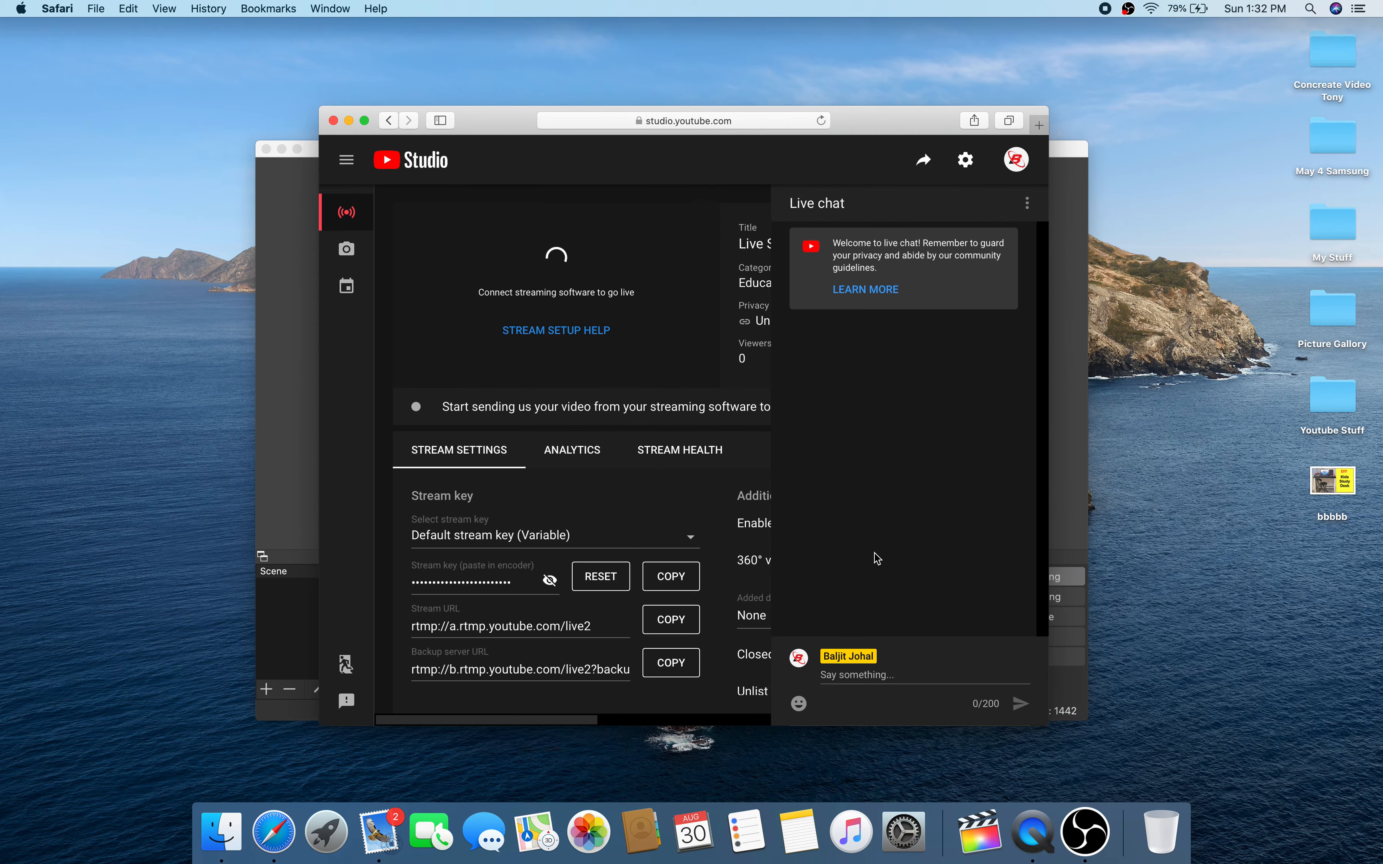
left_click(365, 120)
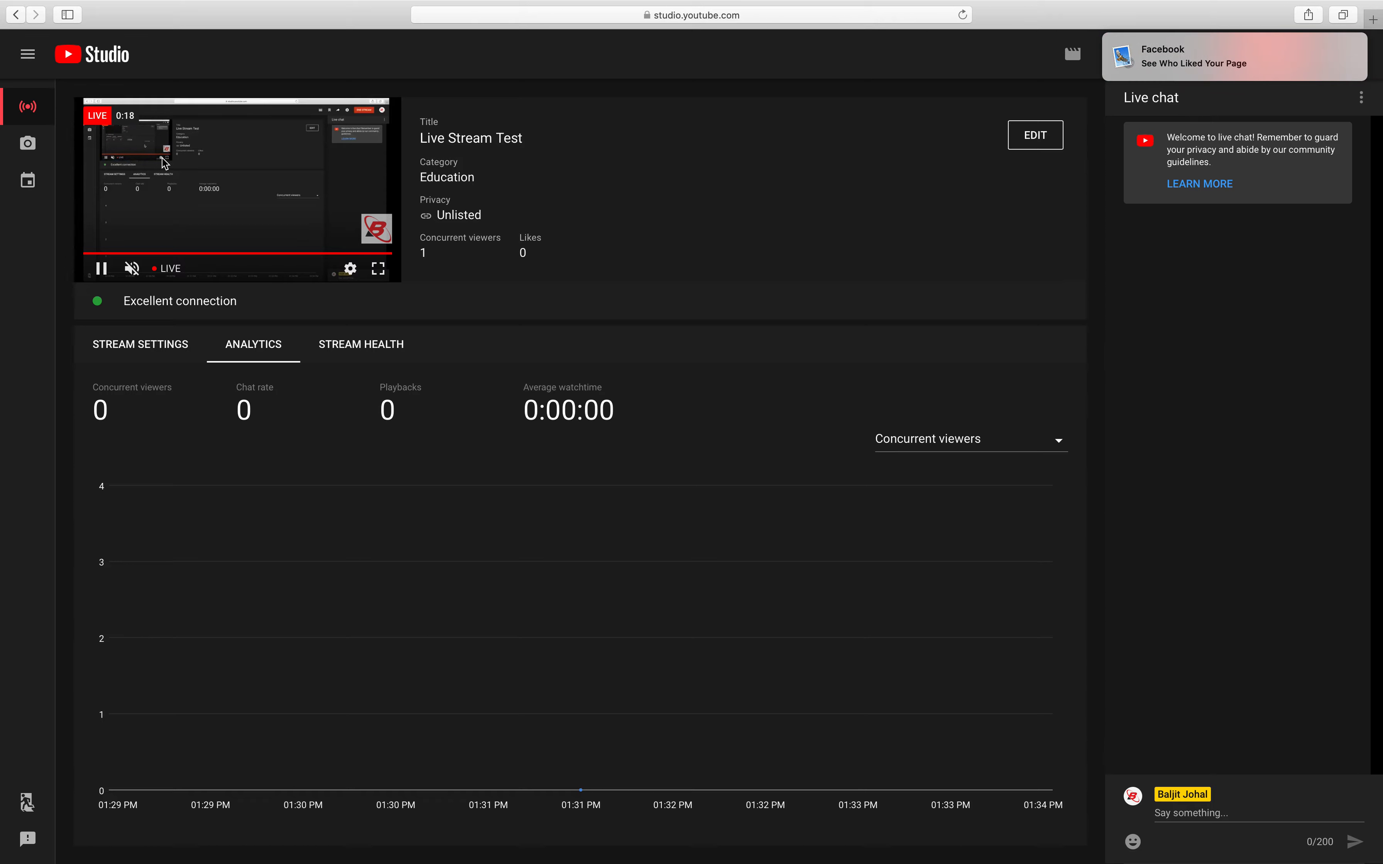
End the live stream in YouTube Studio and dismiss the finished-stream summary
left_click(1324, 48)
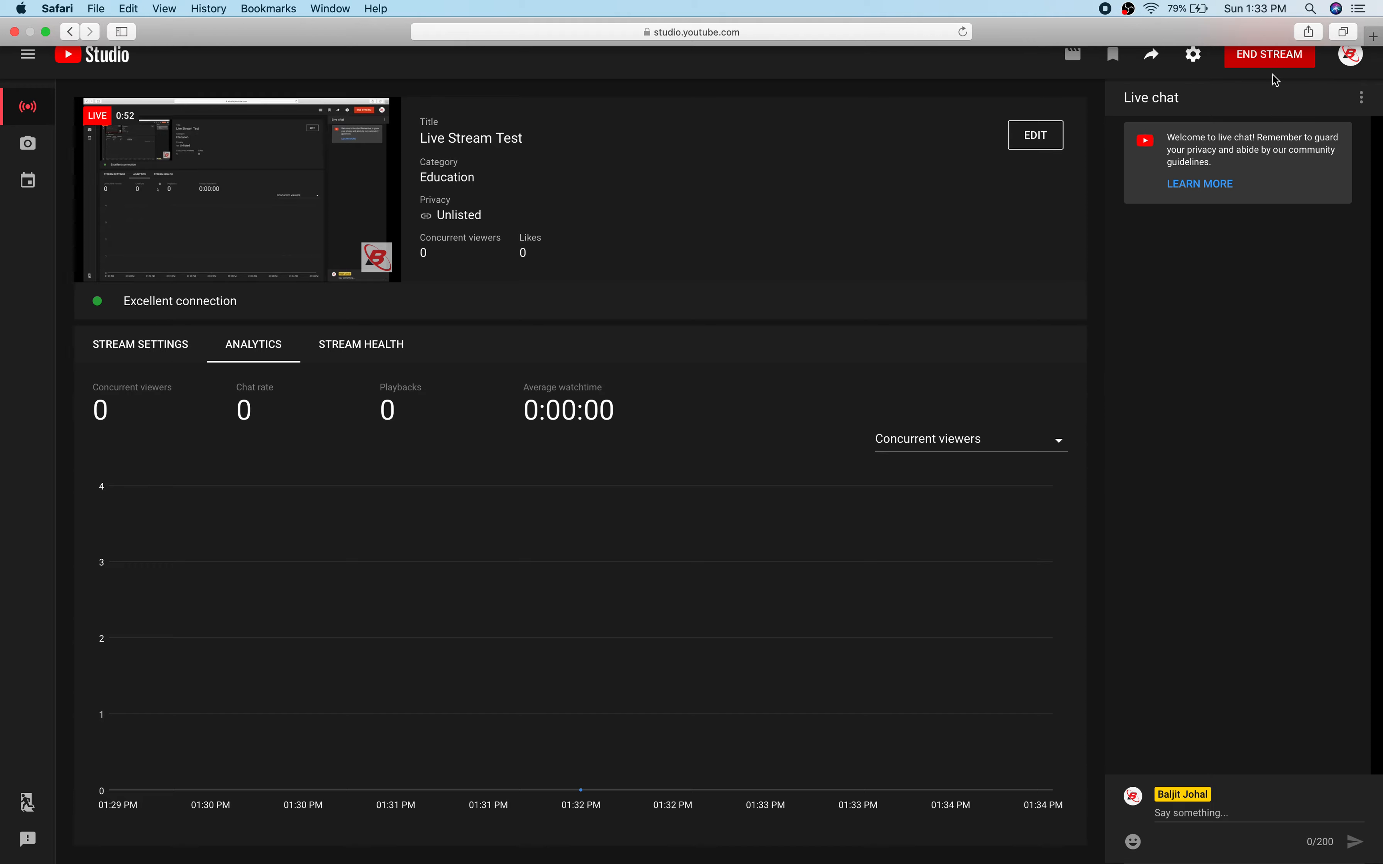
left_click(1266, 61)
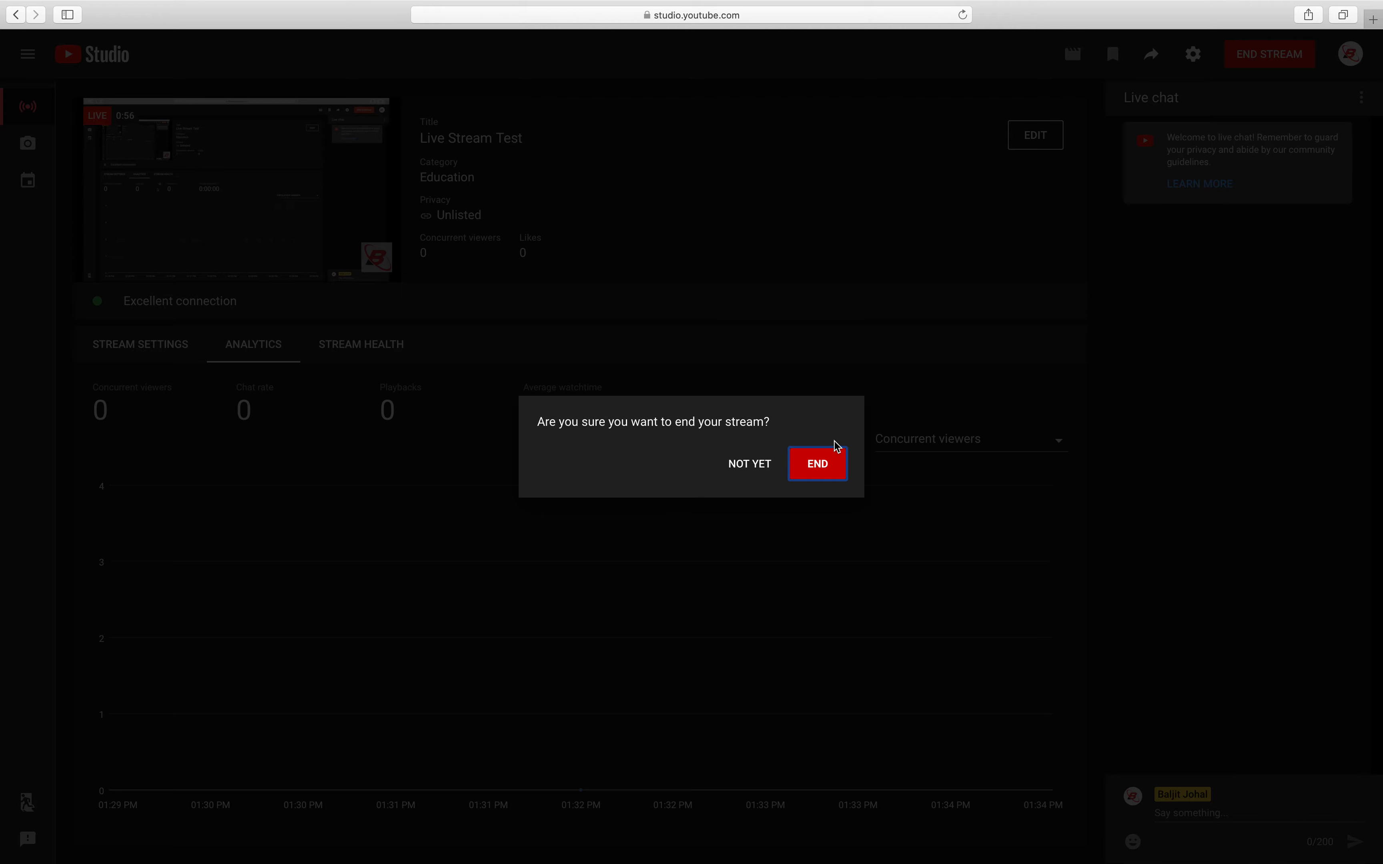
left_click(829, 472)
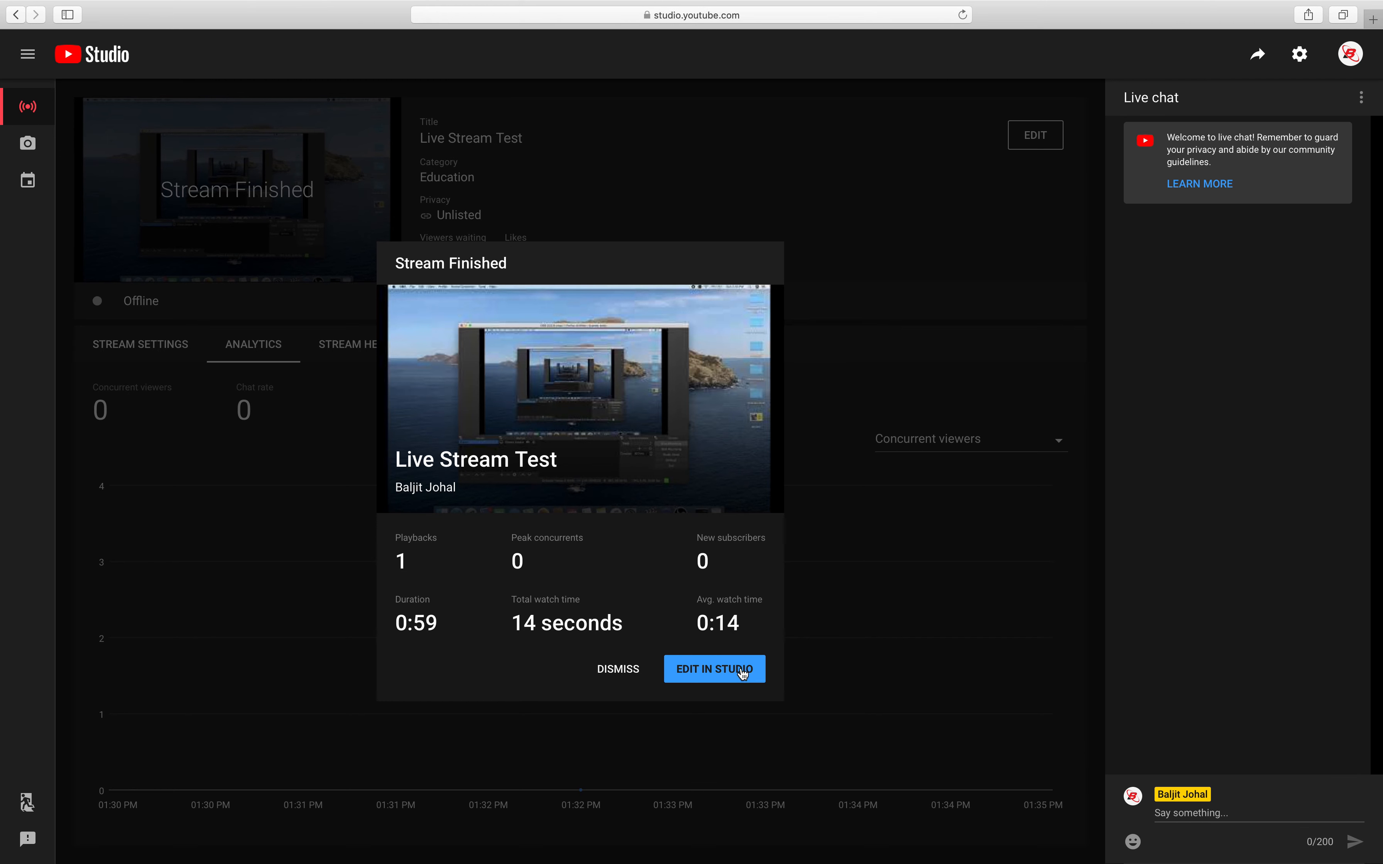
left_click(611, 669)
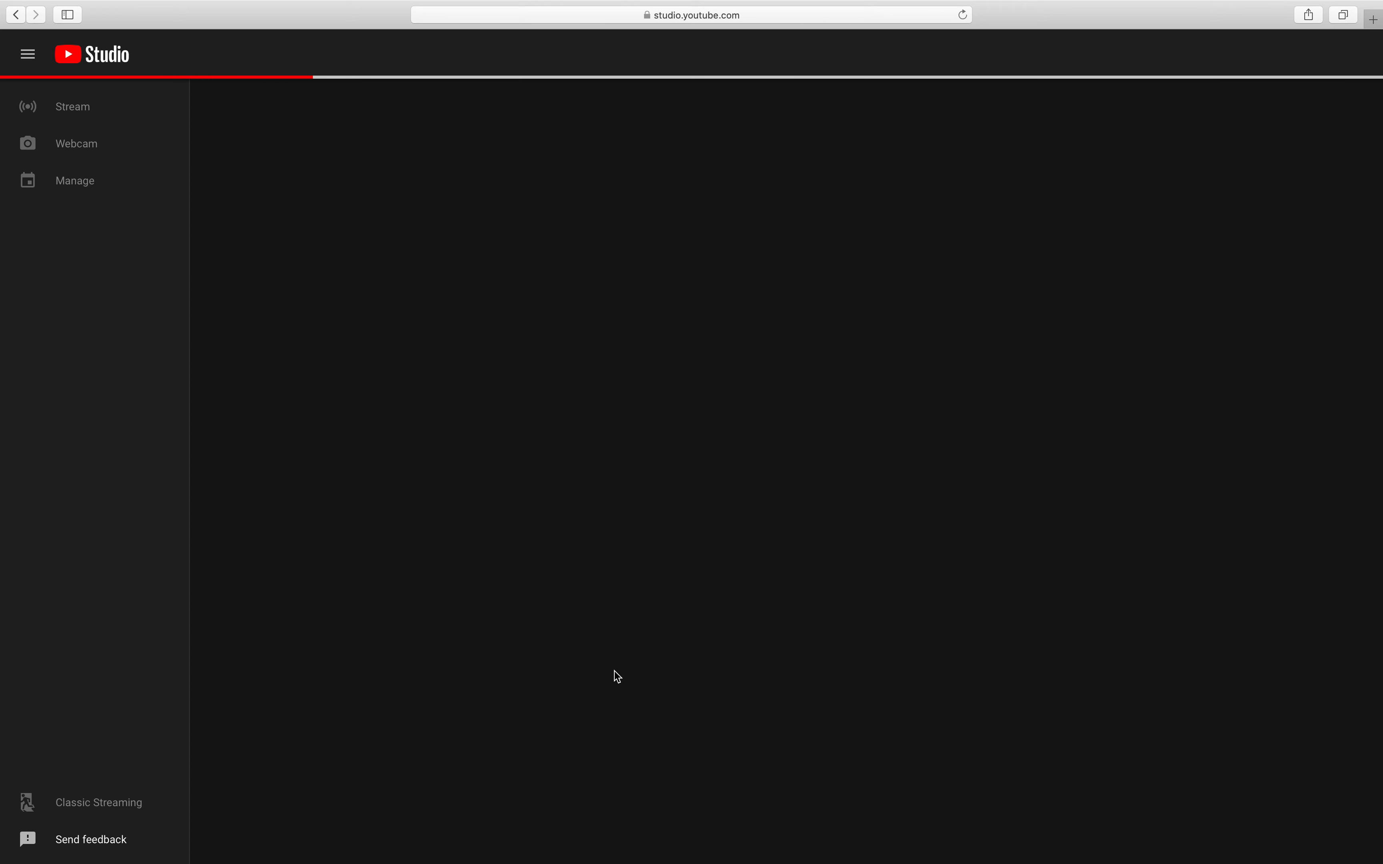
Switch to OBS to stop streaming the desktop, and return to the YouTube Studio window in full screen
mouse_move(718, 4)
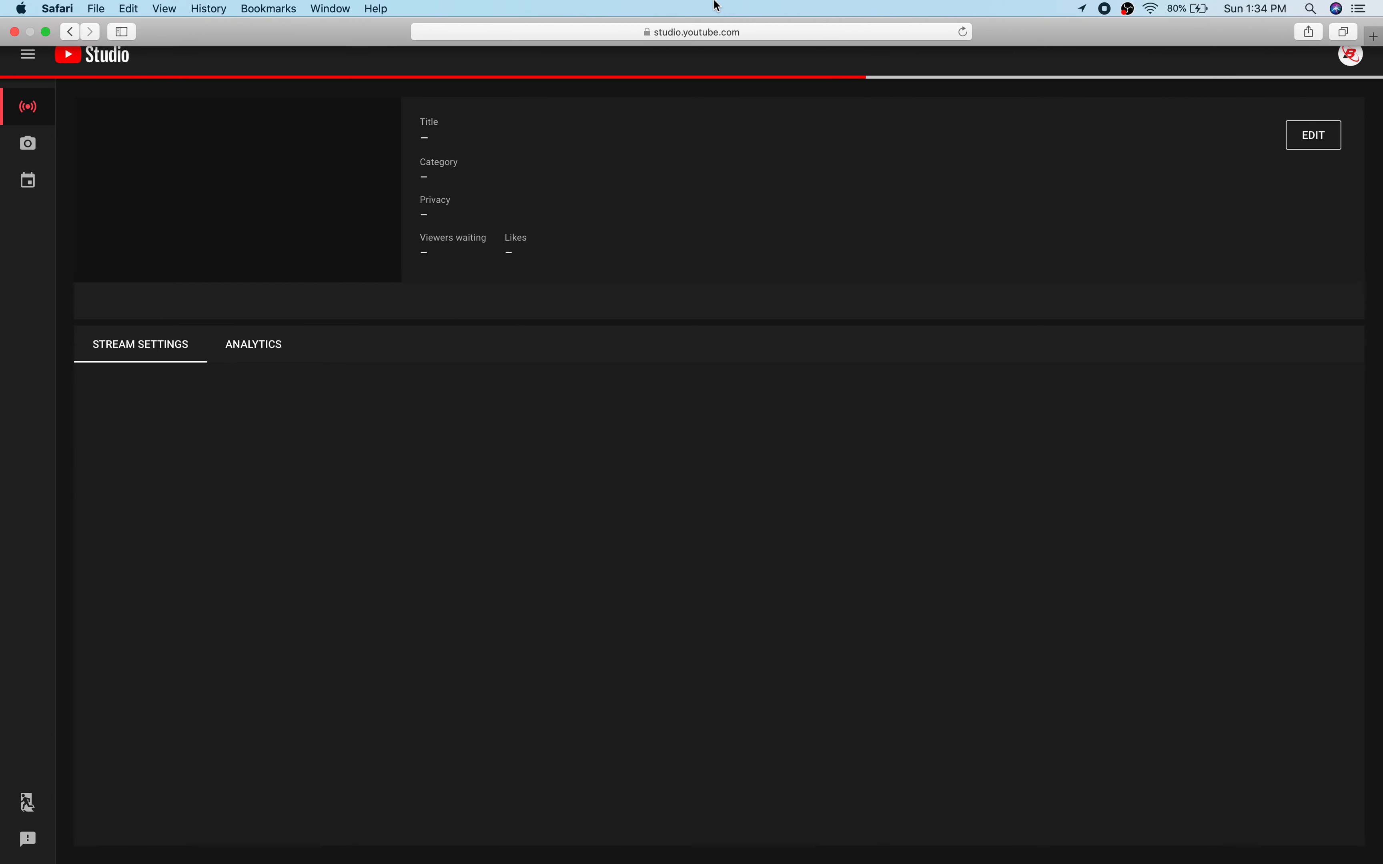
left_click(46, 32)
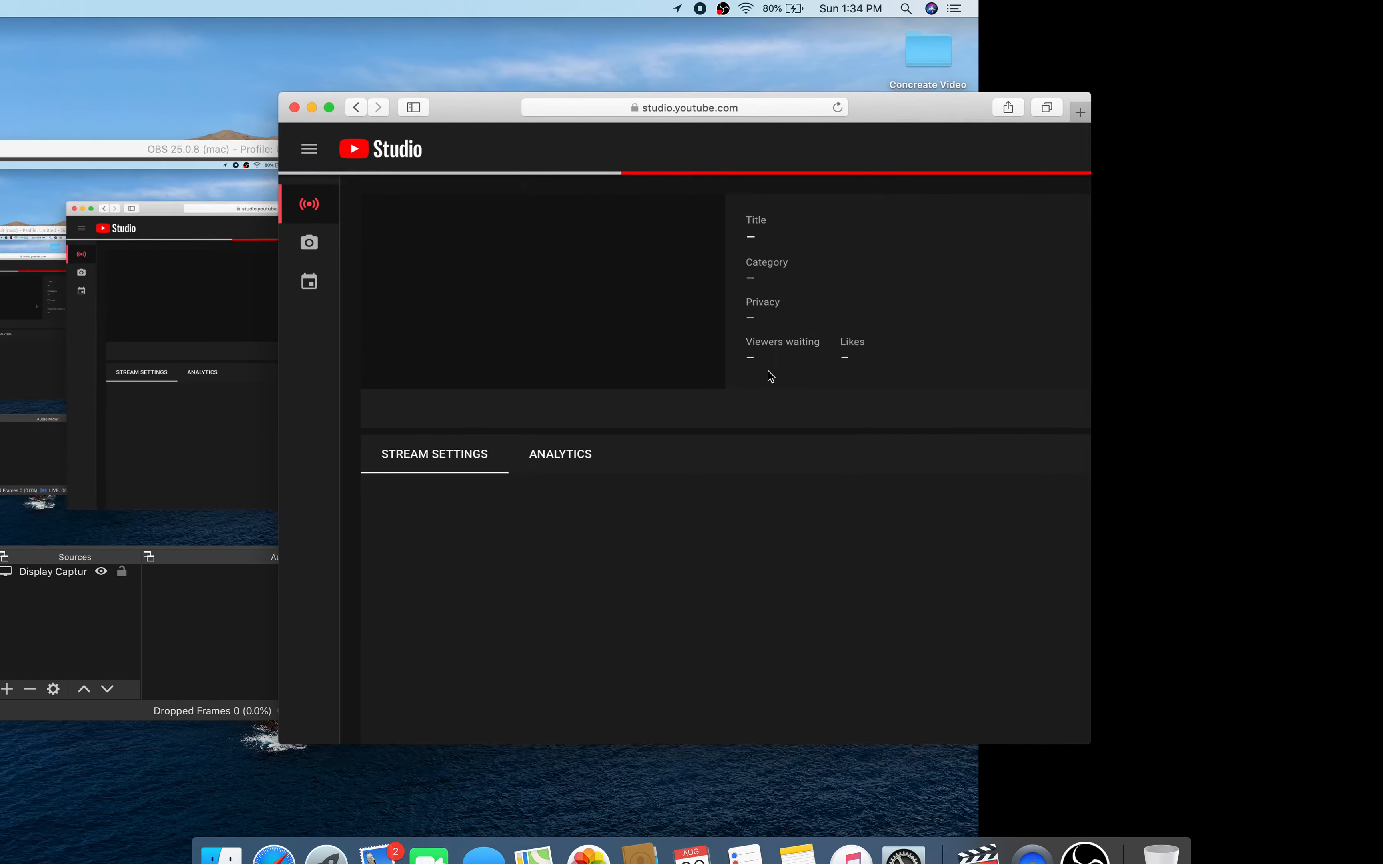
left_click(1081, 482)
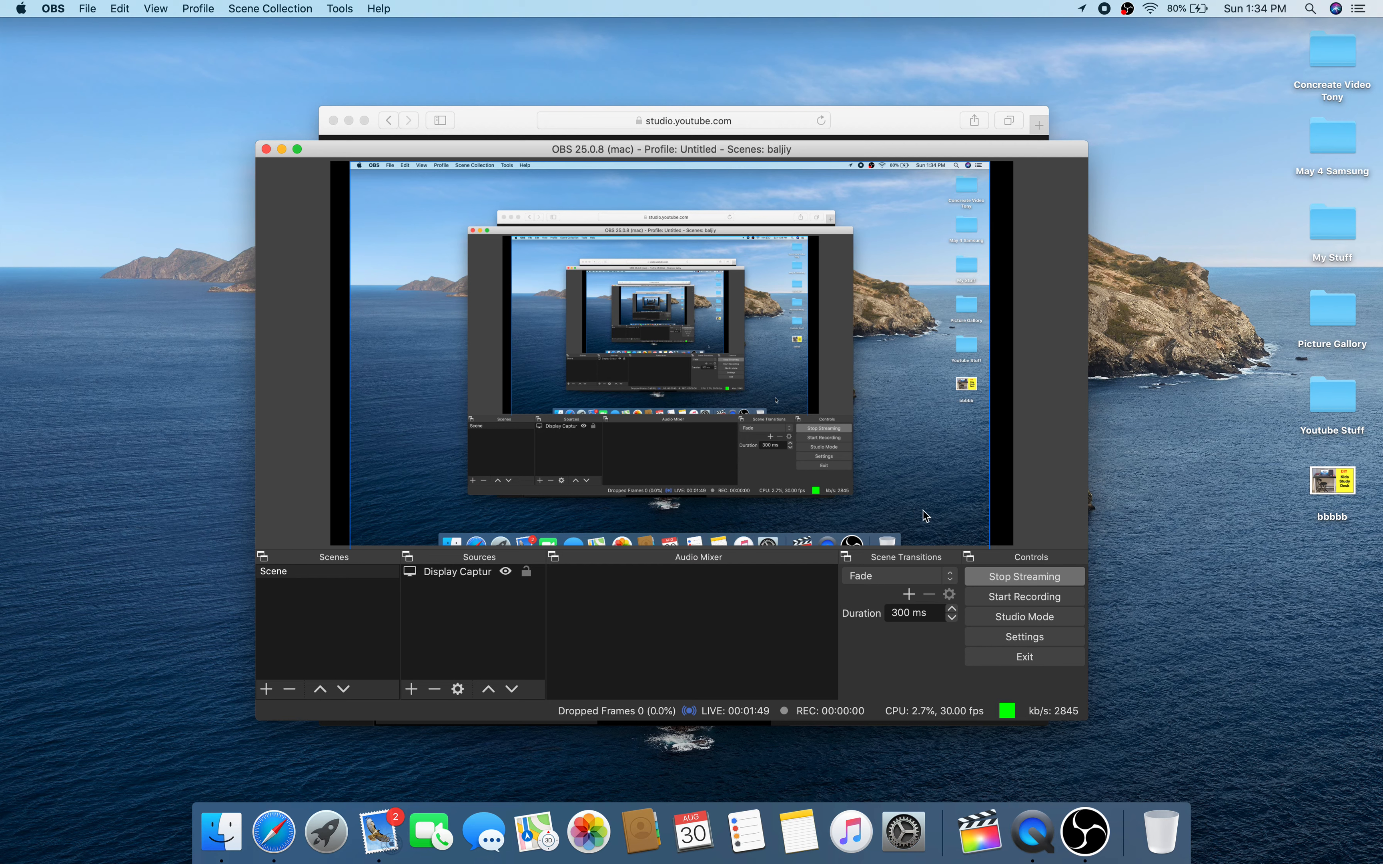
left_click(1048, 579)
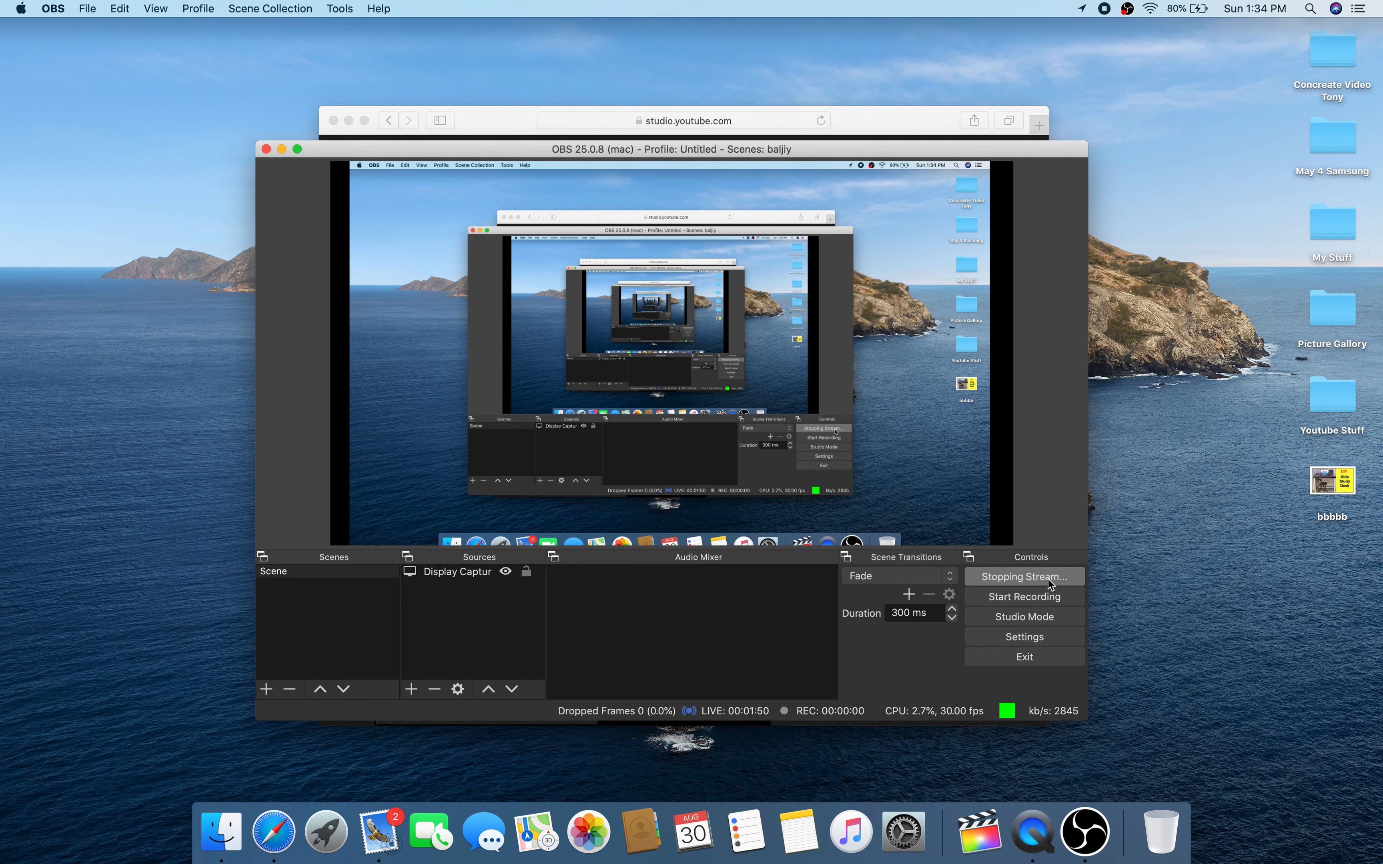
left_click(862, 112)
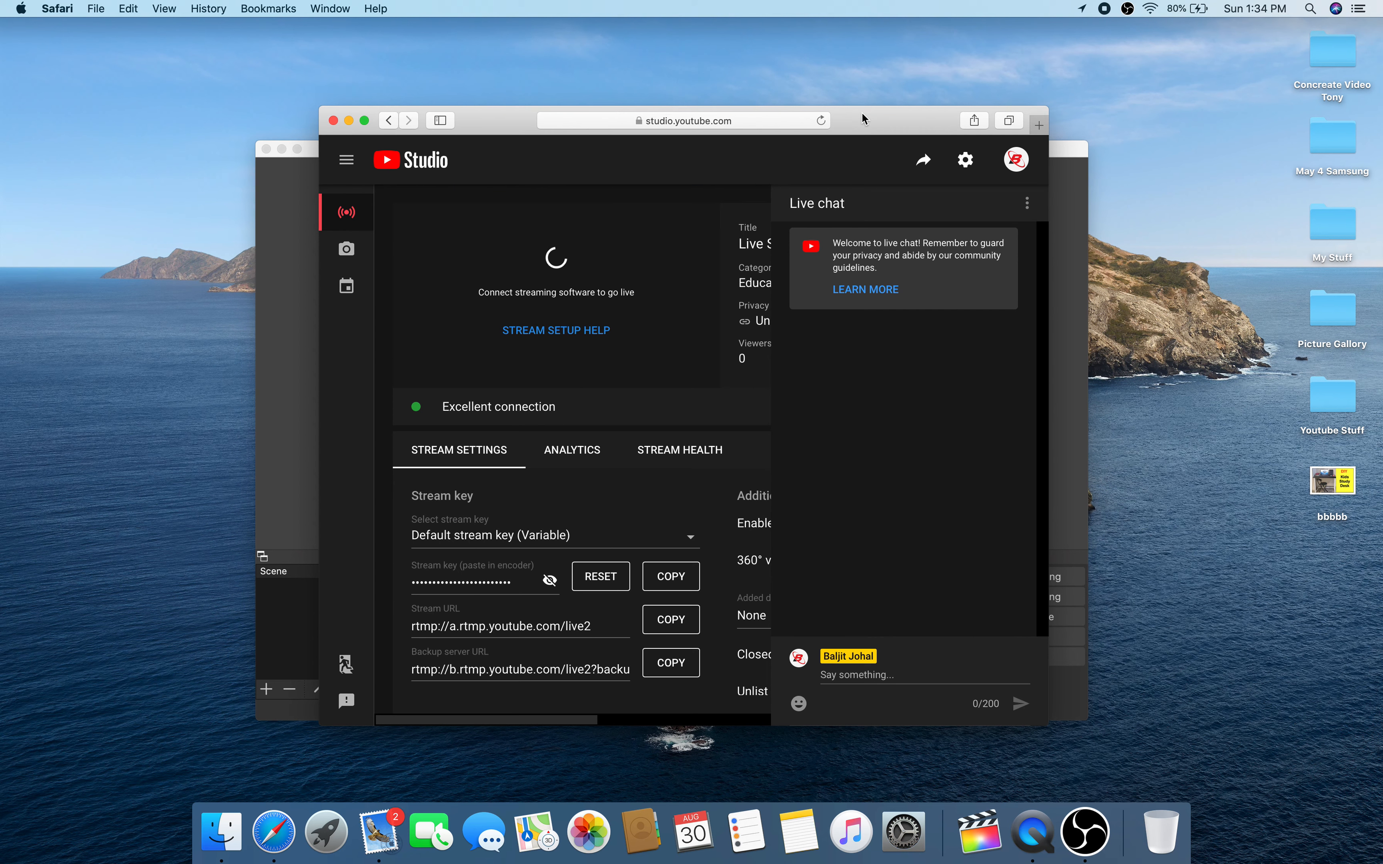
left_click(364, 119)
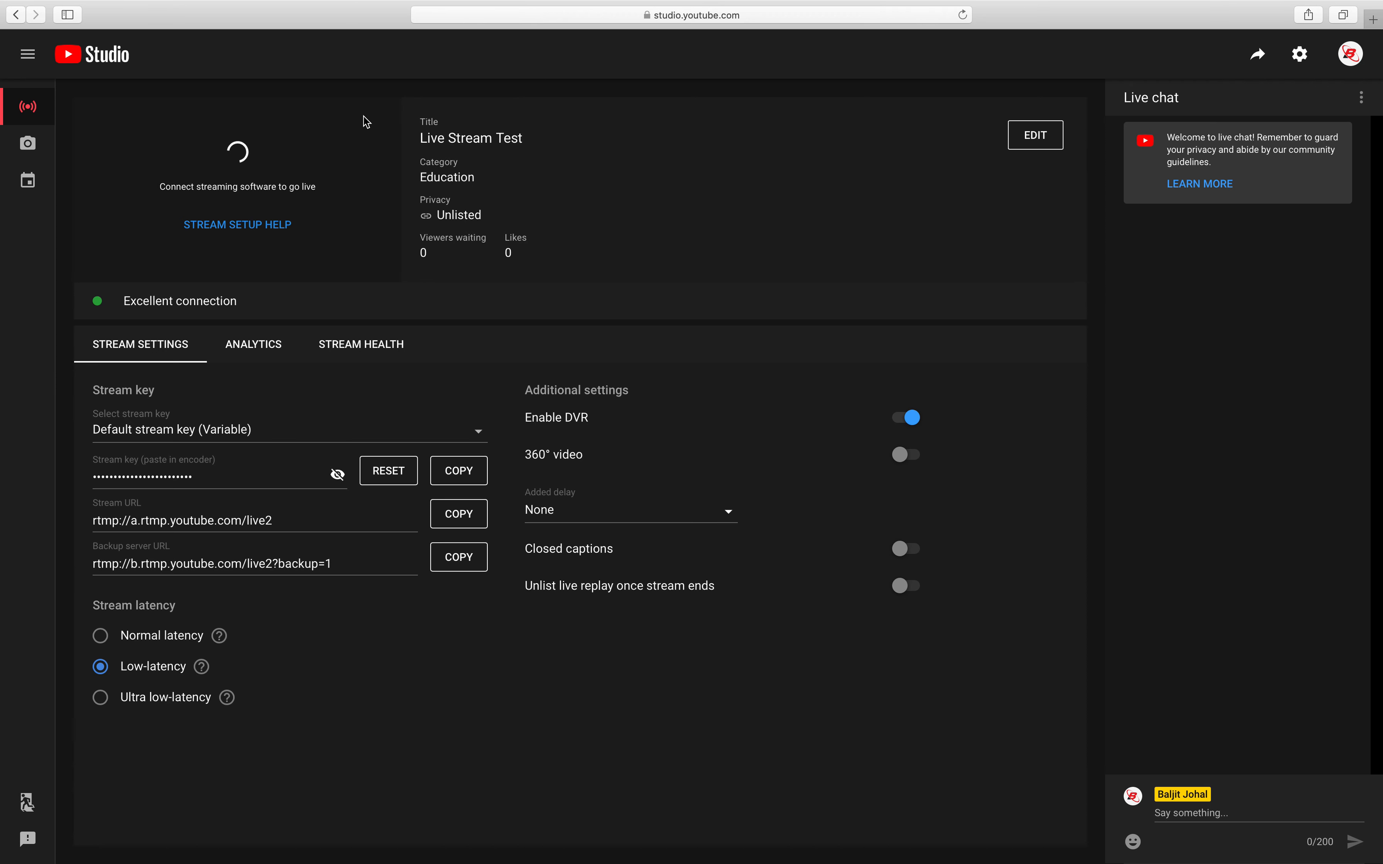